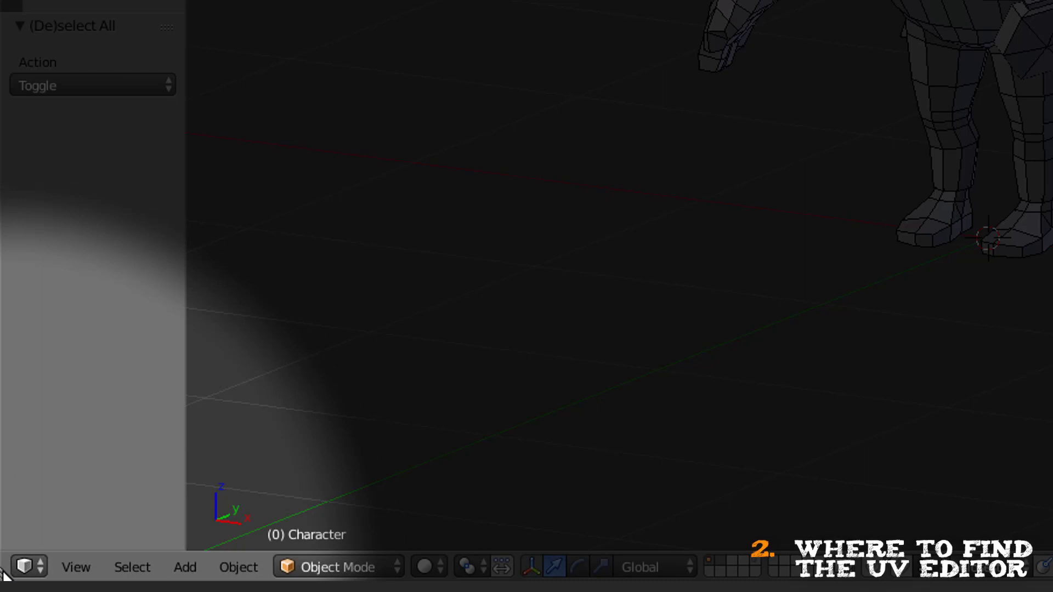
Split a lower area off the Character's 3D view and make it a UV/Image Editor.
{"action": "left_click_drag", "start_coordinate": [3, 575], "coordinate": [58, 105]}
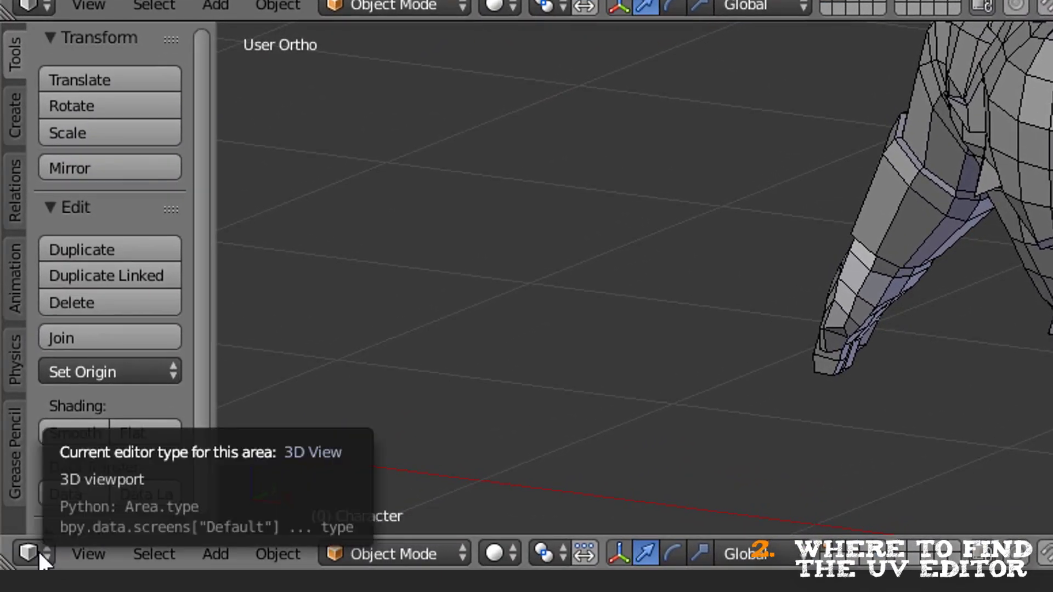
{"action": "left_click", "coordinate": [30, 552]}
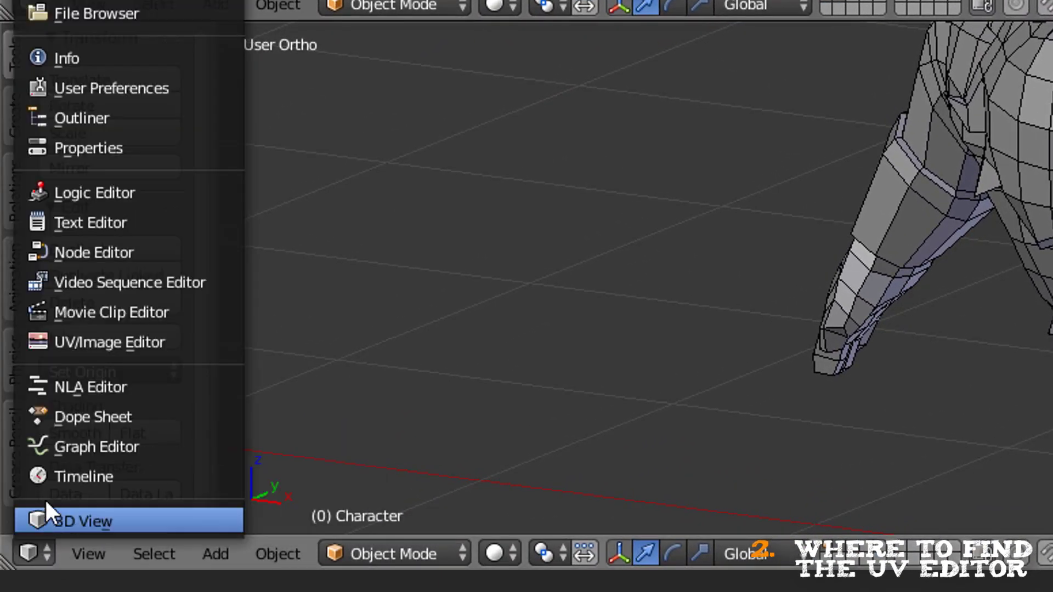
{"action": "left_click", "coordinate": [95, 344]}
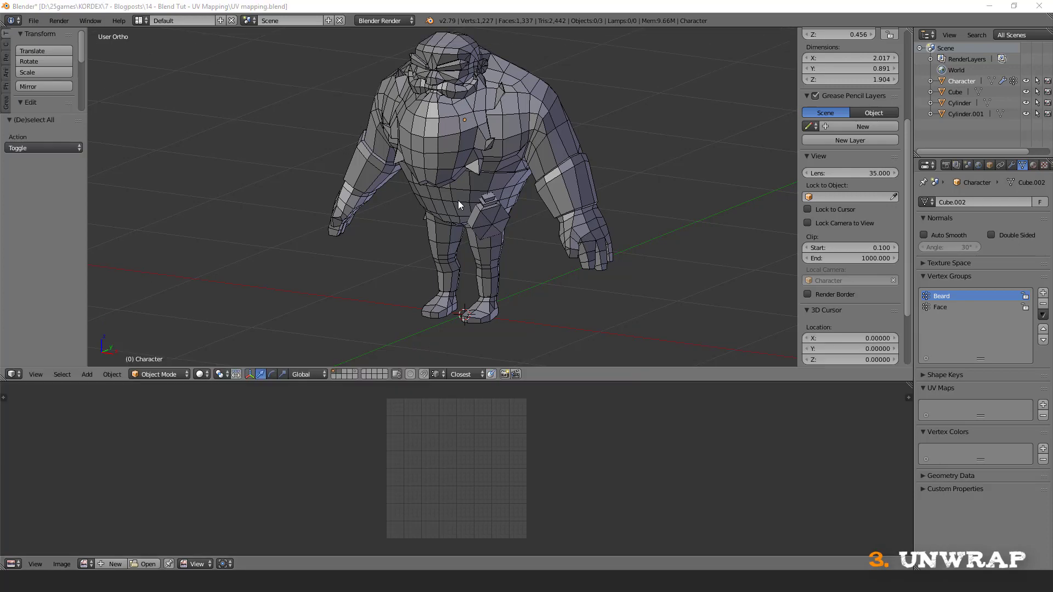
Select the Character, select its whole mesh in Edit Mode, and bring up the UV Unwrap menu.
{"action": "right_click", "coordinate": [459, 200]}
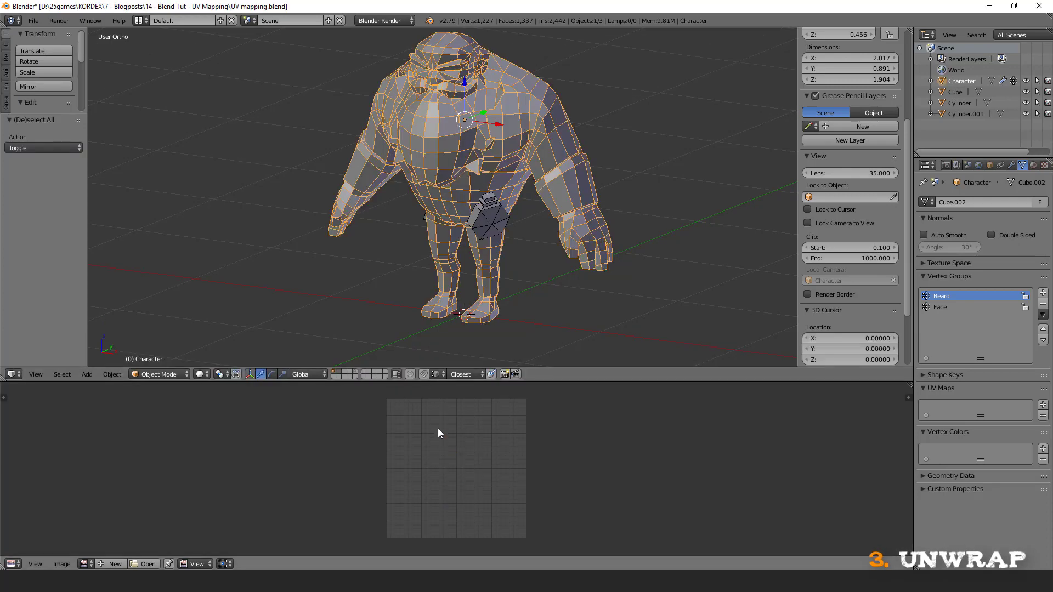
{"action": "key", "text": "Tab"}
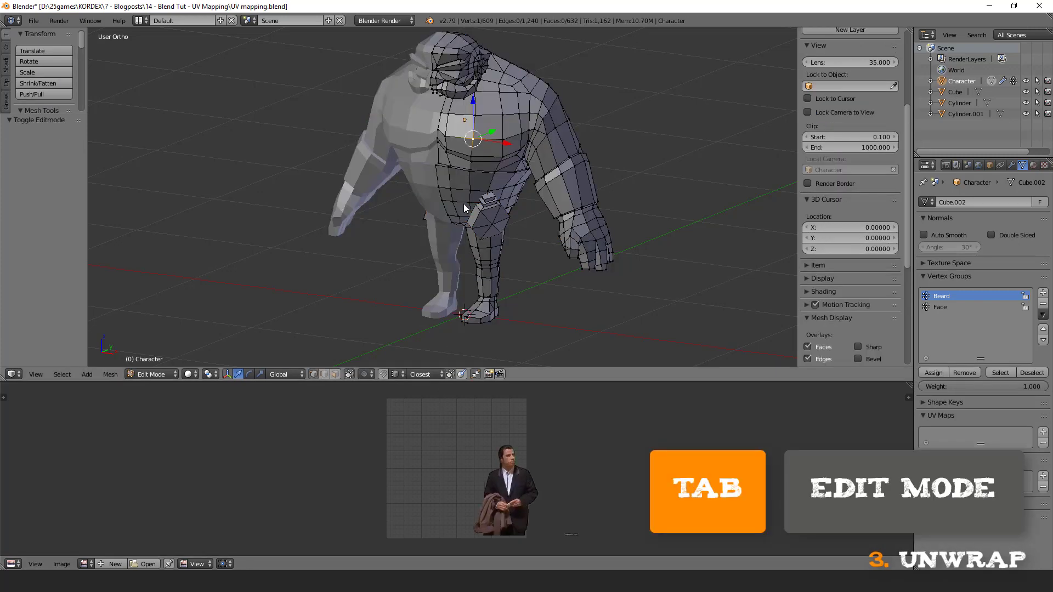
{"action": "key", "text": "a"}
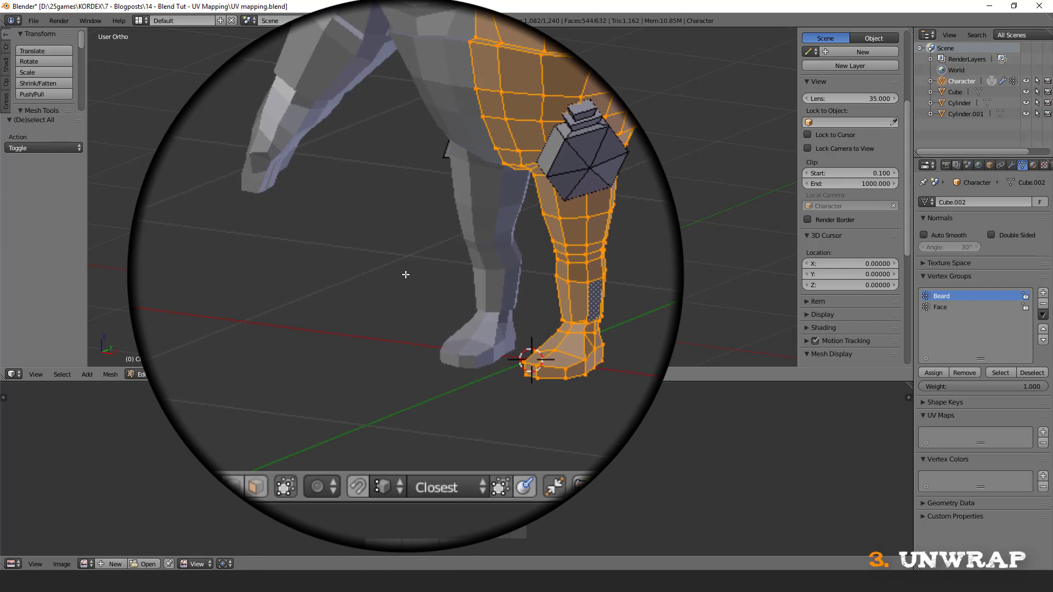
{"action": "key", "text": "u"}
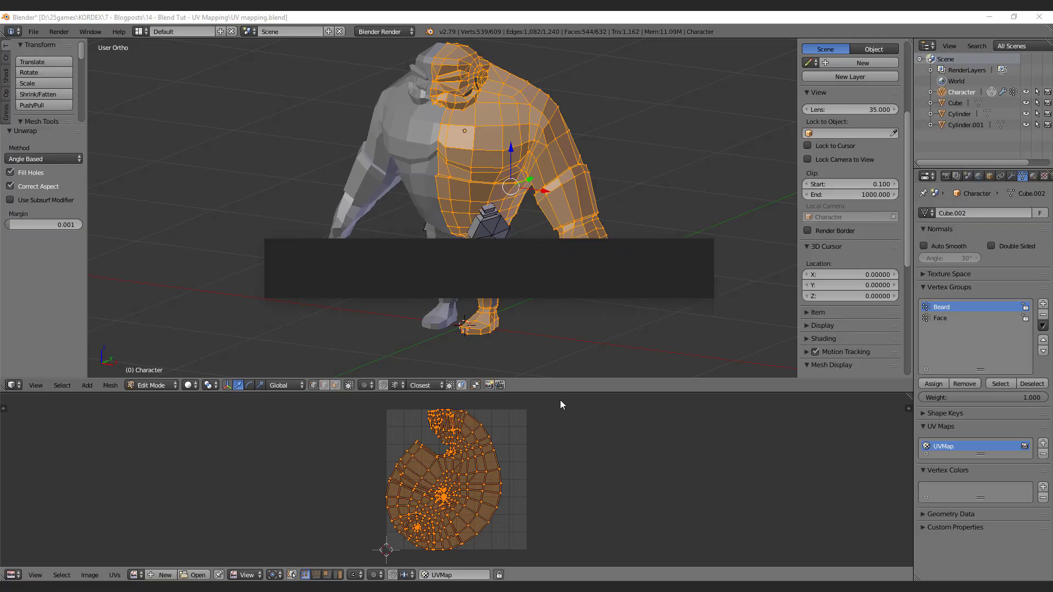
Enlarge the UV editor area and zoom in until the Character's UV island fills the grid.
{"action": "left_click_drag", "start_coordinate": [560, 392], "coordinate": [558, 197]}
{"action": "scroll", "coordinate": [489, 378], "scroll_direction": "up", "scroll_amount": 3}
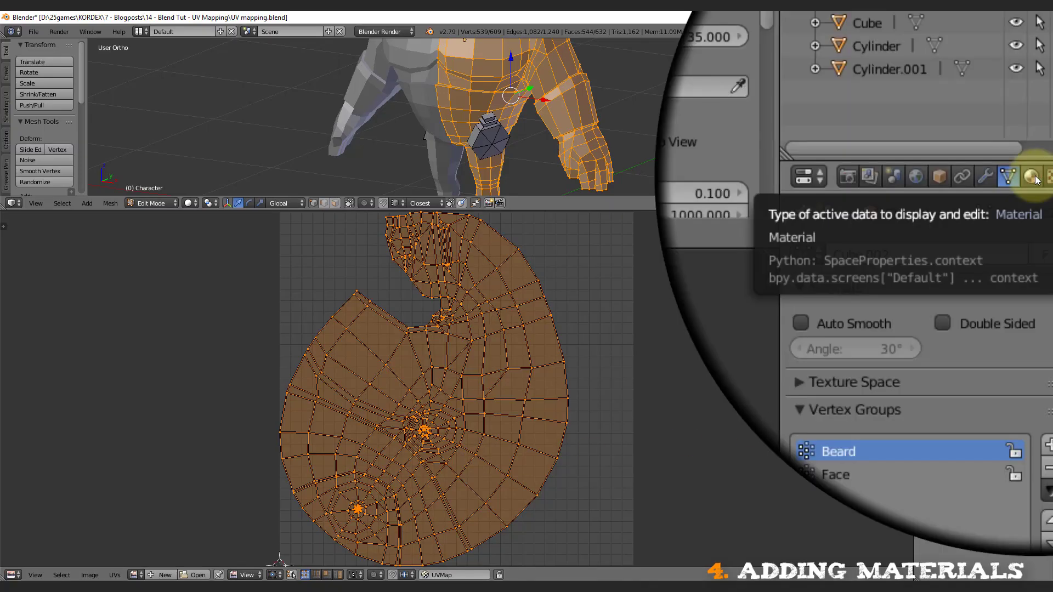
Create a new material named checker and assign it to the Character mesh.
{"action": "left_click", "coordinate": [1036, 180]}
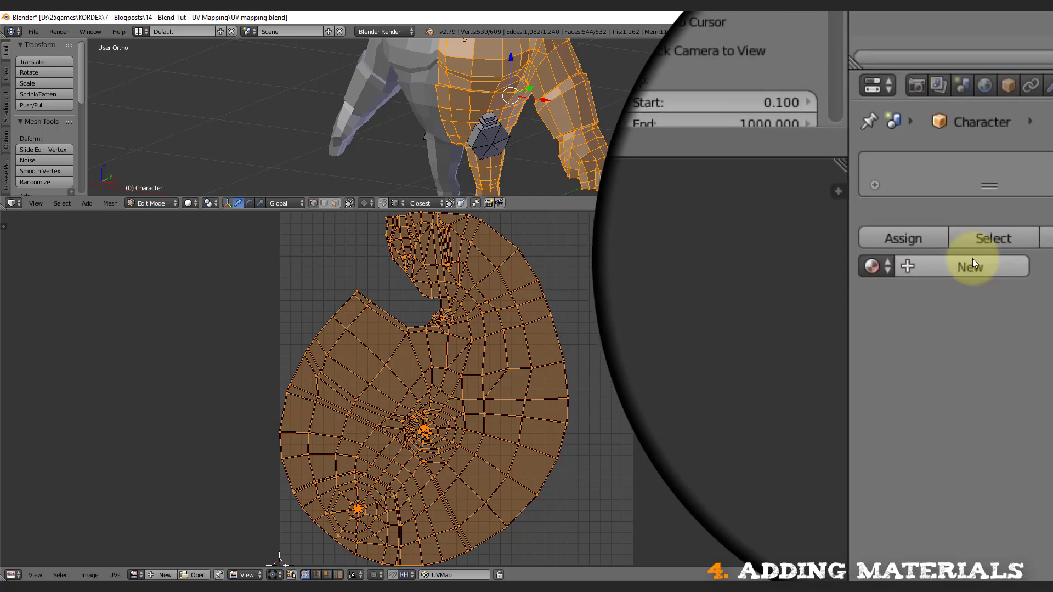
{"action": "left_click", "coordinate": [972, 258]}
{"action": "double_click", "coordinate": [932, 168]}
{"action": "type", "text": "C"}
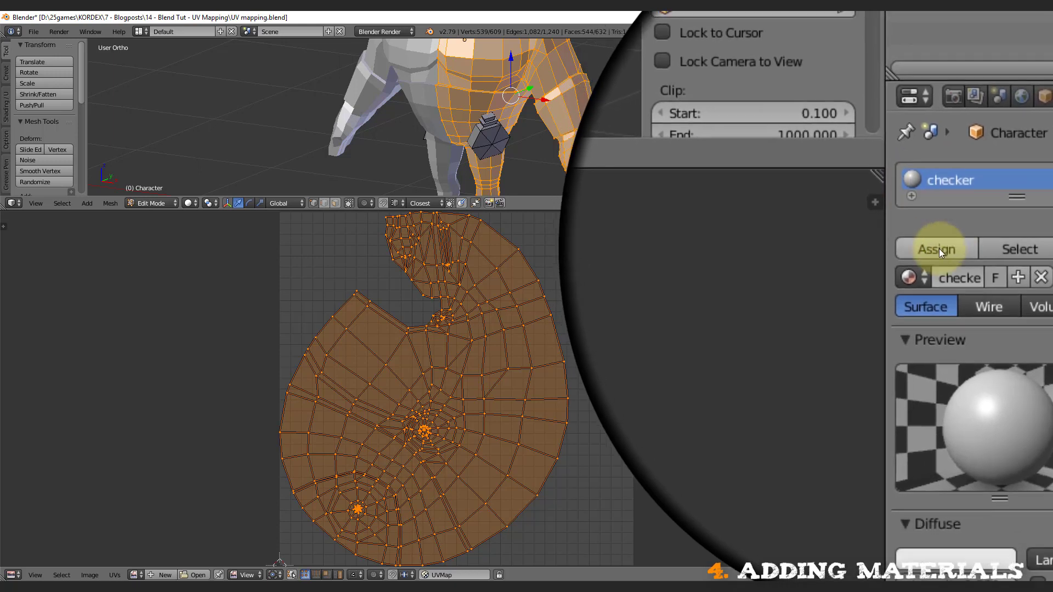
{"action": "left_click", "coordinate": [939, 249]}
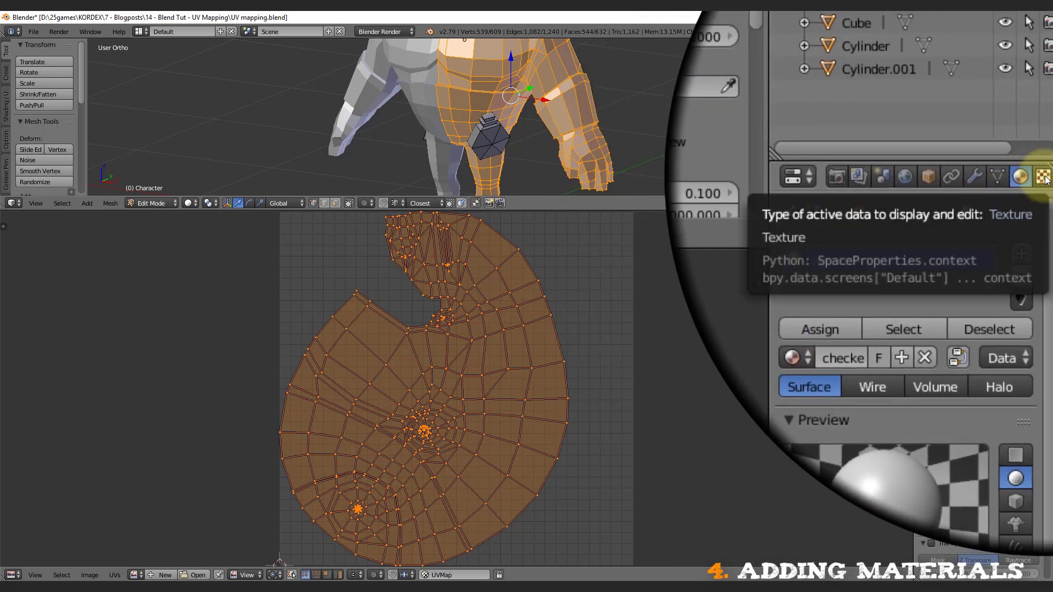
Add an Image or Movie texture loaded from Checker_Texture.jpg, then enlarge the 3D viewport.
{"action": "left_click", "coordinate": [1046, 180]}
{"action": "left_click", "coordinate": [988, 296]}
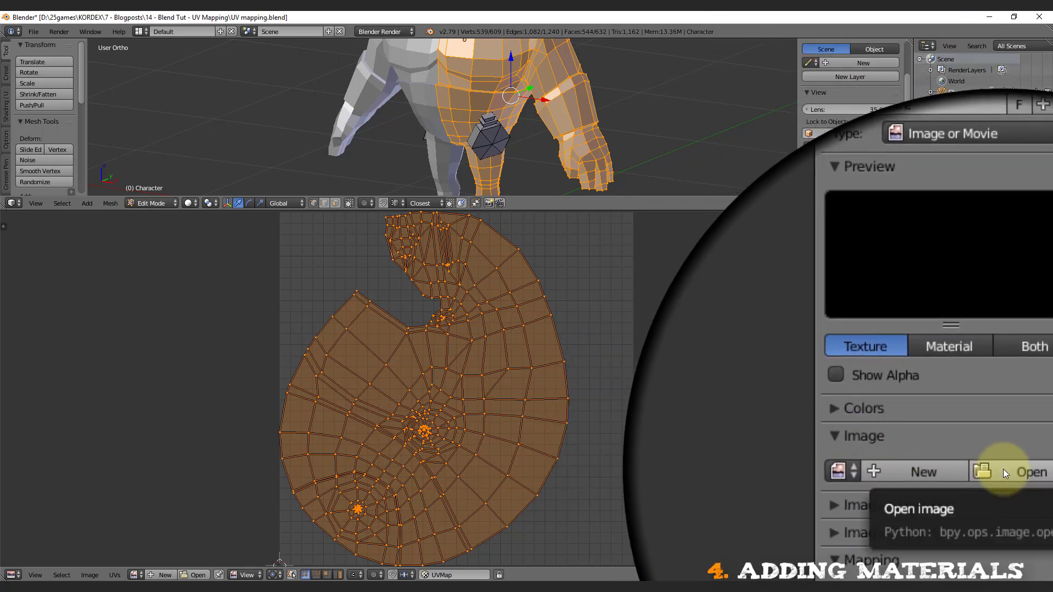
{"action": "left_click", "coordinate": [1010, 472]}
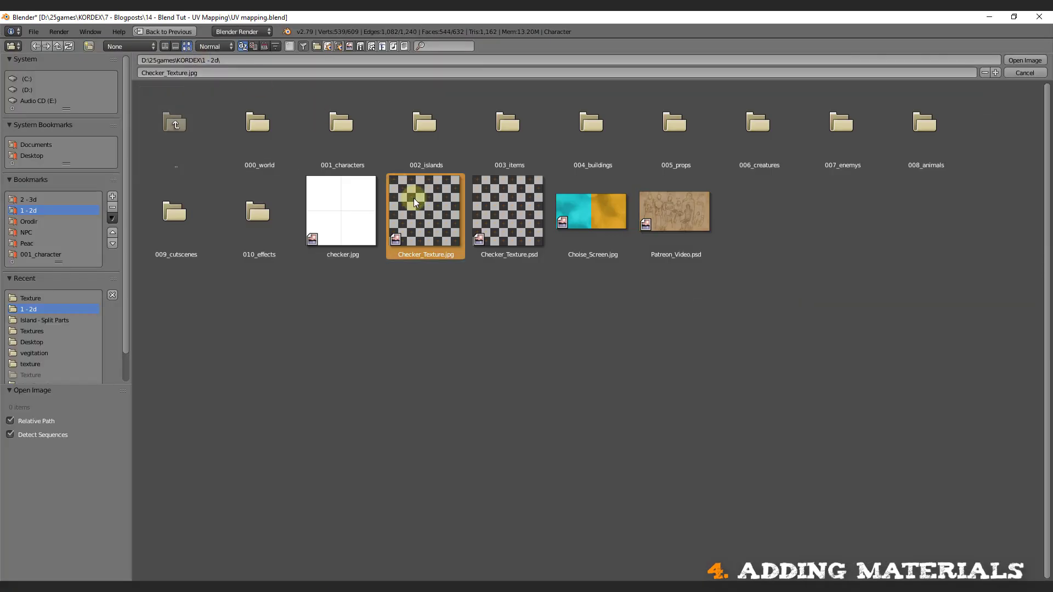
{"action": "left_click", "coordinate": [1026, 61]}
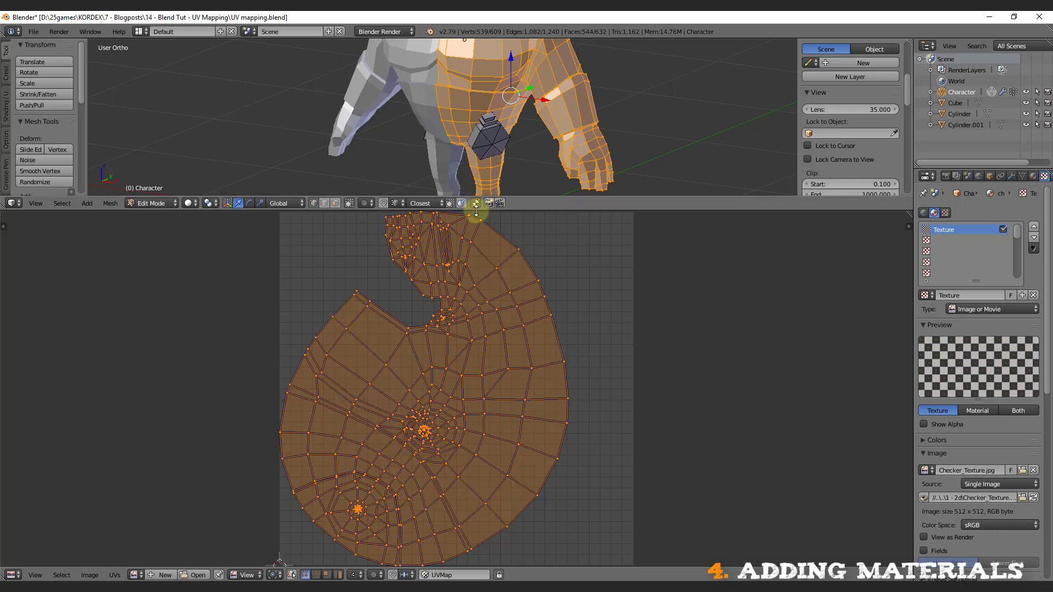
{"action": "left_click_drag", "start_coordinate": [479, 221], "coordinate": [492, 406]}
Keep the viewport on Solid shading and enable Textured Solid in the Shading panel.
{"action": "left_click", "coordinate": [189, 399]}
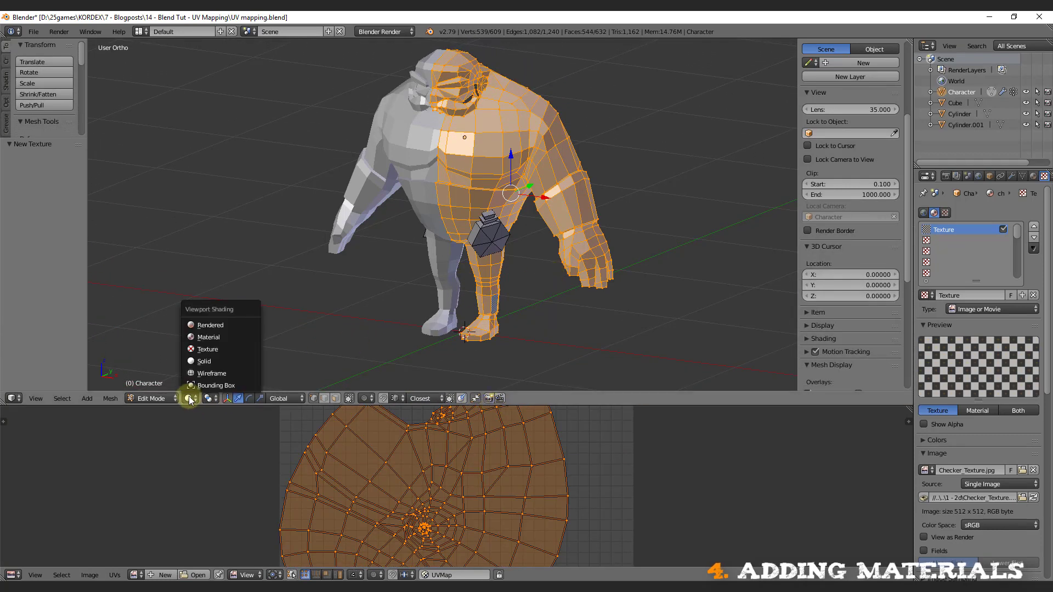
{"action": "left_click", "coordinate": [206, 361]}
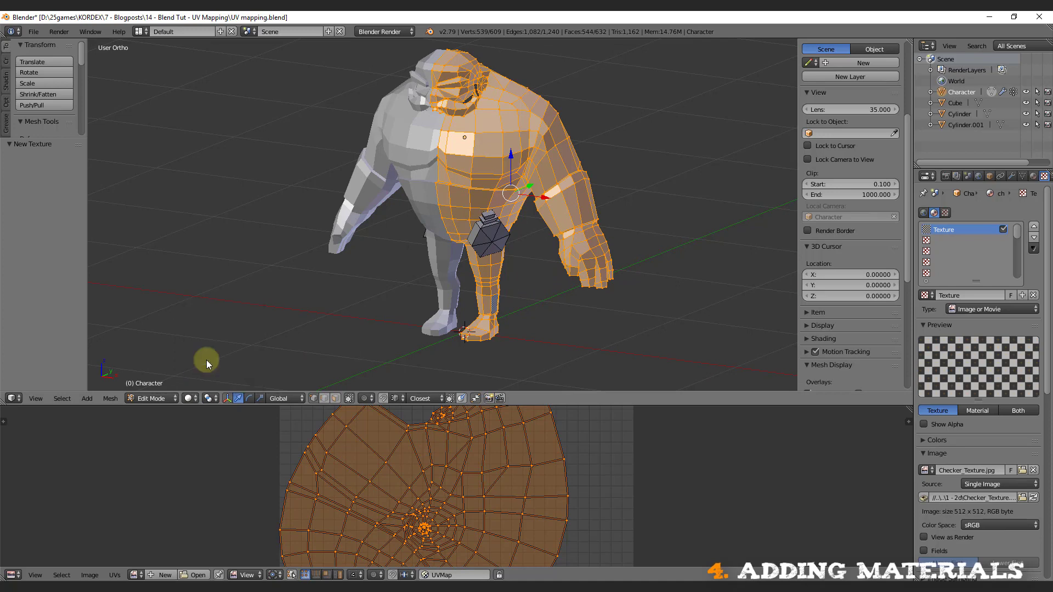
{"action": "left_click", "coordinate": [807, 340]}
{"action": "scroll", "coordinate": [806, 341], "scroll_direction": "down", "scroll_amount": 1}
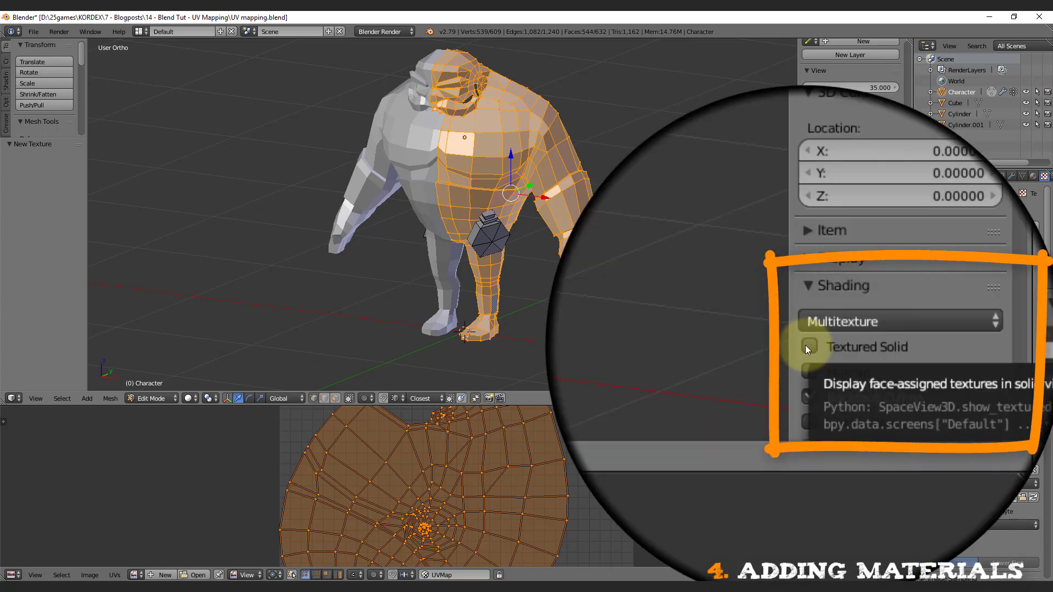
{"action": "left_click", "coordinate": [808, 346]}
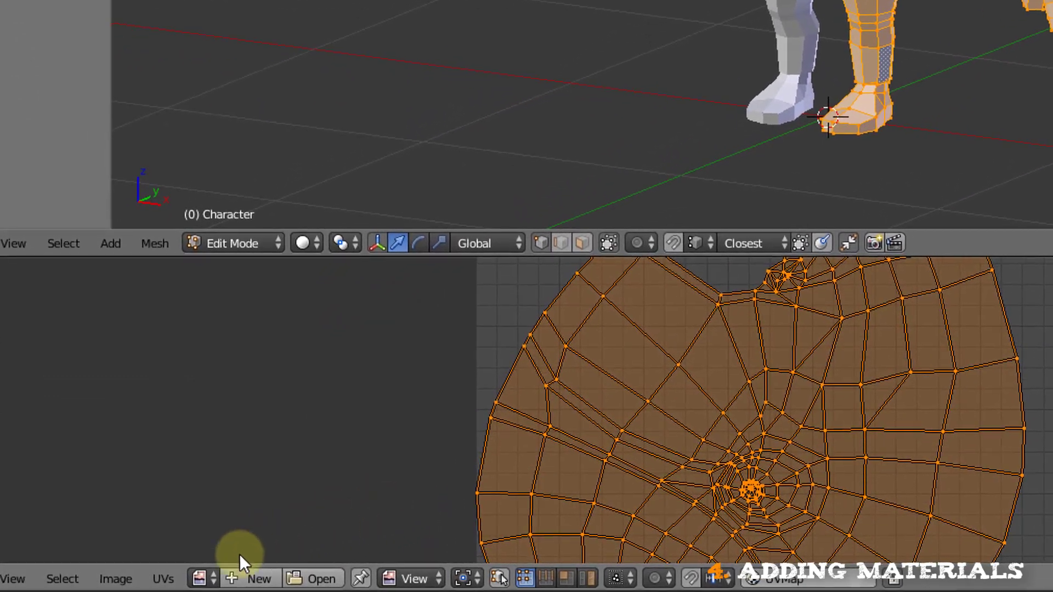
Display Checker_Texture.jpg in the UV editor and orbit to inspect the checker on the model.
{"action": "left_click", "coordinate": [197, 577]}
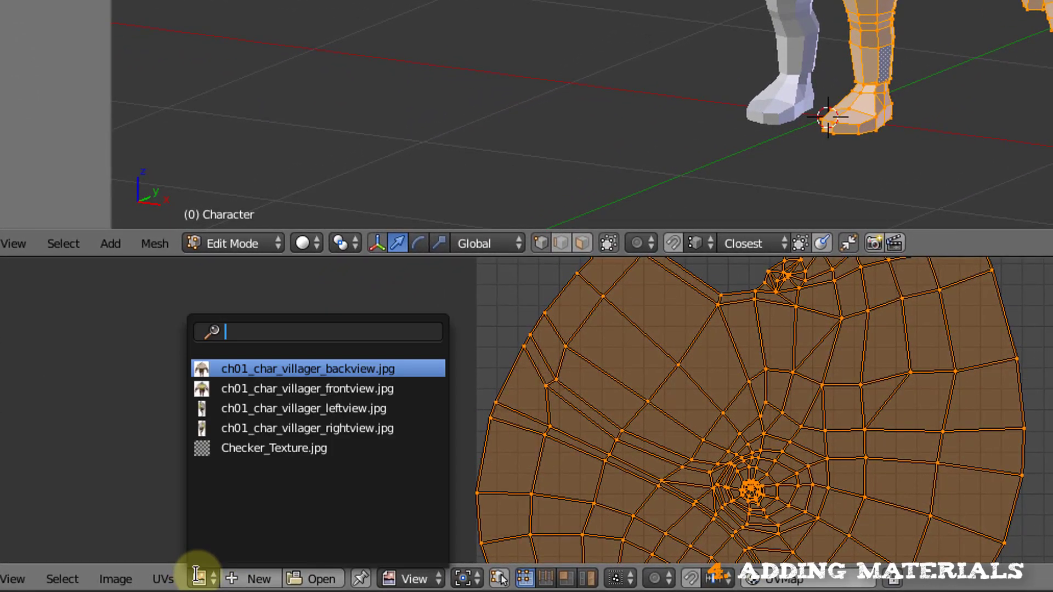
{"action": "left_click", "coordinate": [267, 449]}
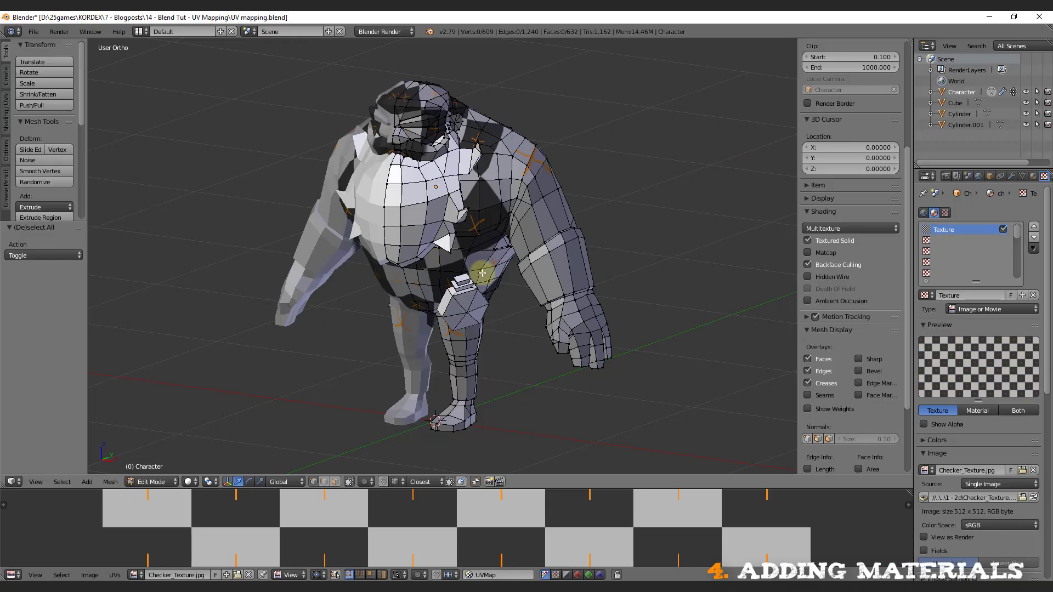
{"action": "middle_click_drag", "start_coordinate": [483, 273], "coordinate": [508, 365]}
{"action": "scroll", "coordinate": [376, 301], "scroll_direction": "up", "scroll_amount": 5}
Select the whole mesh in Edit Mode and move the UV island to shift the pattern.
{"action": "key", "text": "Tab"}
{"action": "key", "text": "Tab"}
{"action": "key", "text": "a"}
{"action": "key", "text": "a"}
{"action": "key", "text": "a"}
{"action": "scroll", "coordinate": [448, 531], "scroll_direction": "down", "scroll_amount": 6}
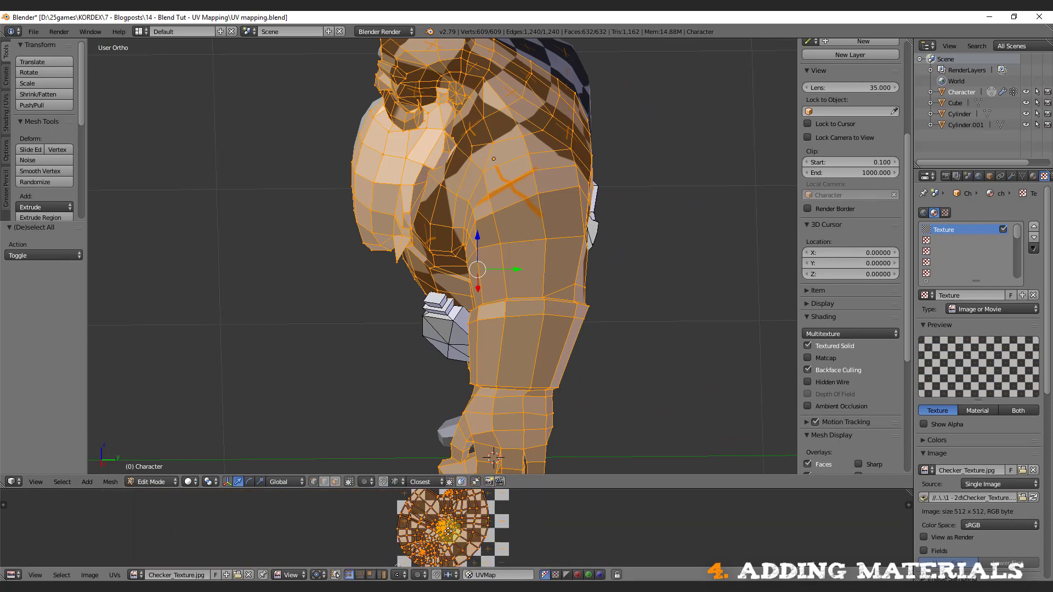
{"action": "key", "text": "g"}
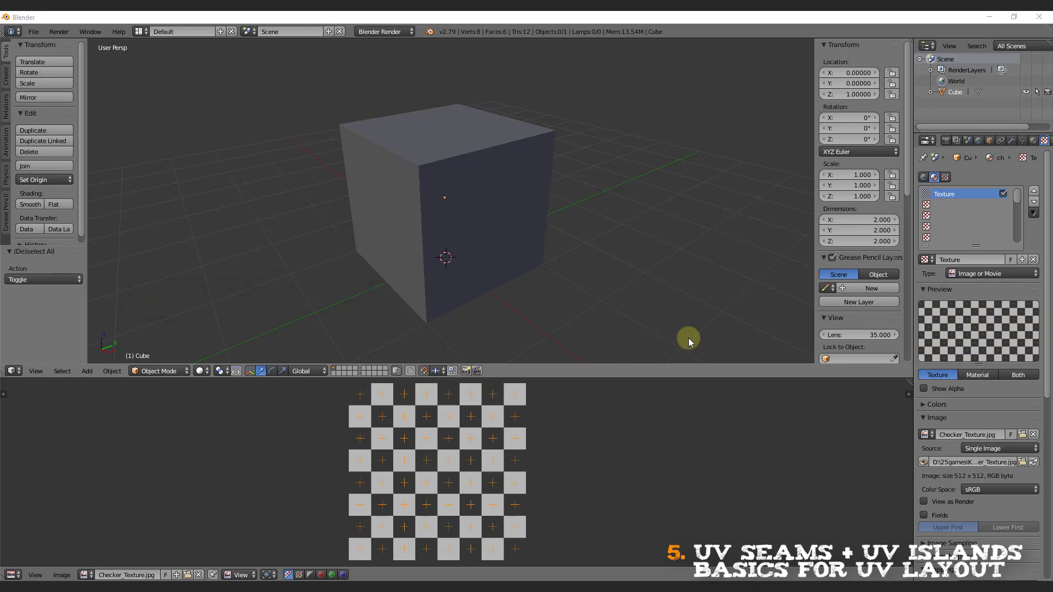
Unwrap the Cube in Edit Mode with the Angle Based method and zoom in on its UVs.
{"action": "key", "text": "Tab"}
{"action": "key", "text": "u"}
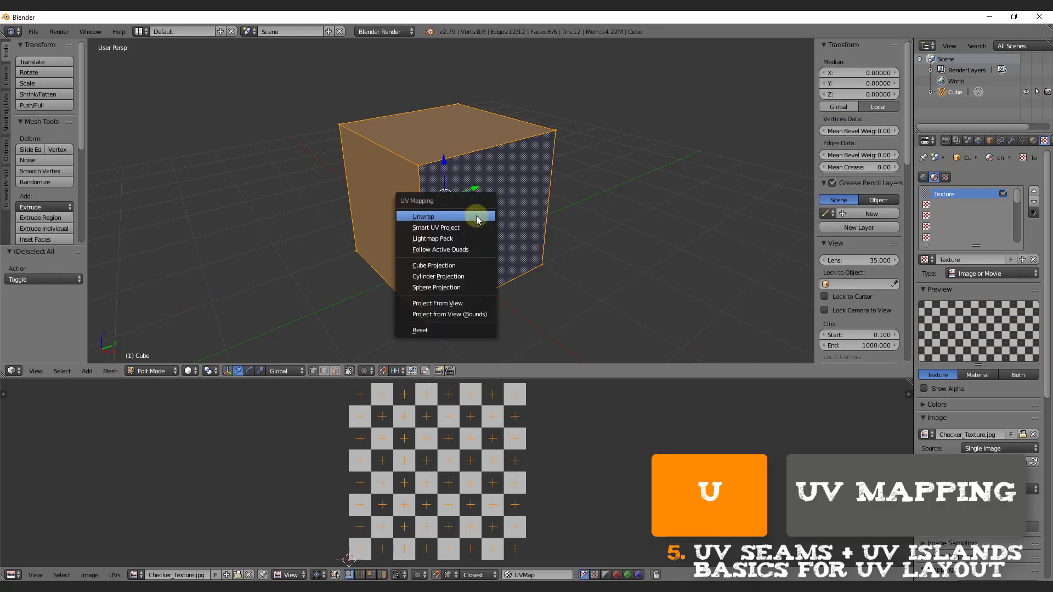
{"action": "left_click", "coordinate": [476, 217]}
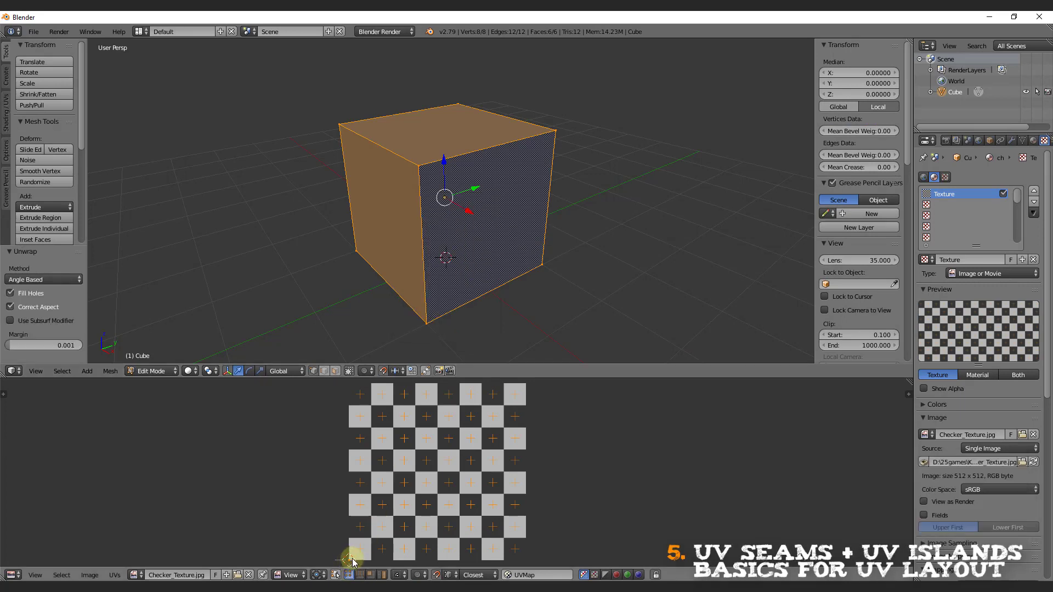
{"action": "scroll", "coordinate": [364, 505], "scroll_direction": "up", "scroll_amount": 4}
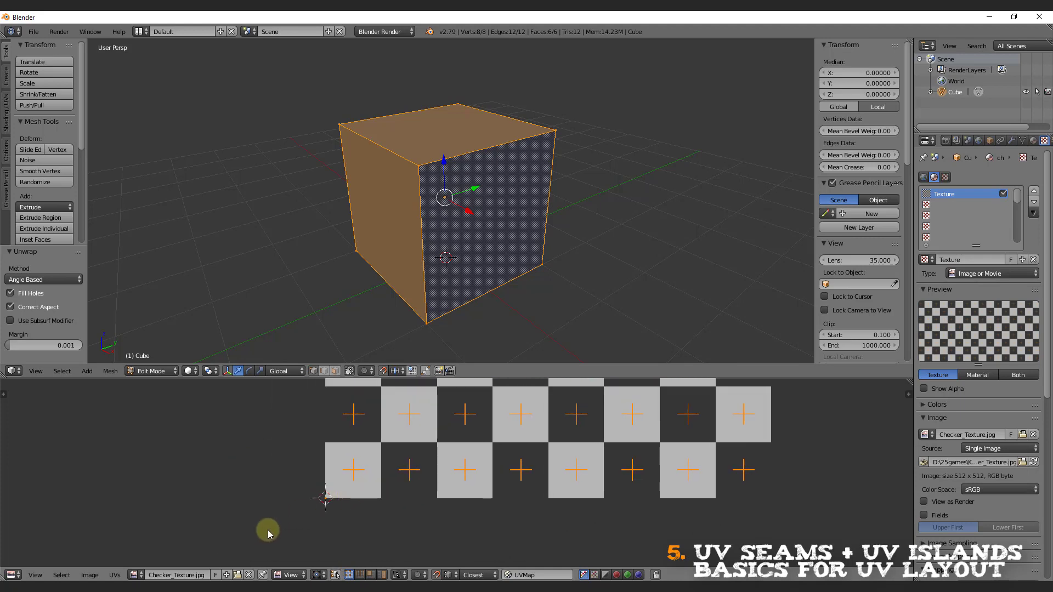
{"action": "scroll", "coordinate": [285, 522], "scroll_direction": "up", "scroll_amount": 3}
{"action": "scroll", "coordinate": [259, 518], "scroll_direction": "up", "scroll_amount": 2, "text": "ctrl"}
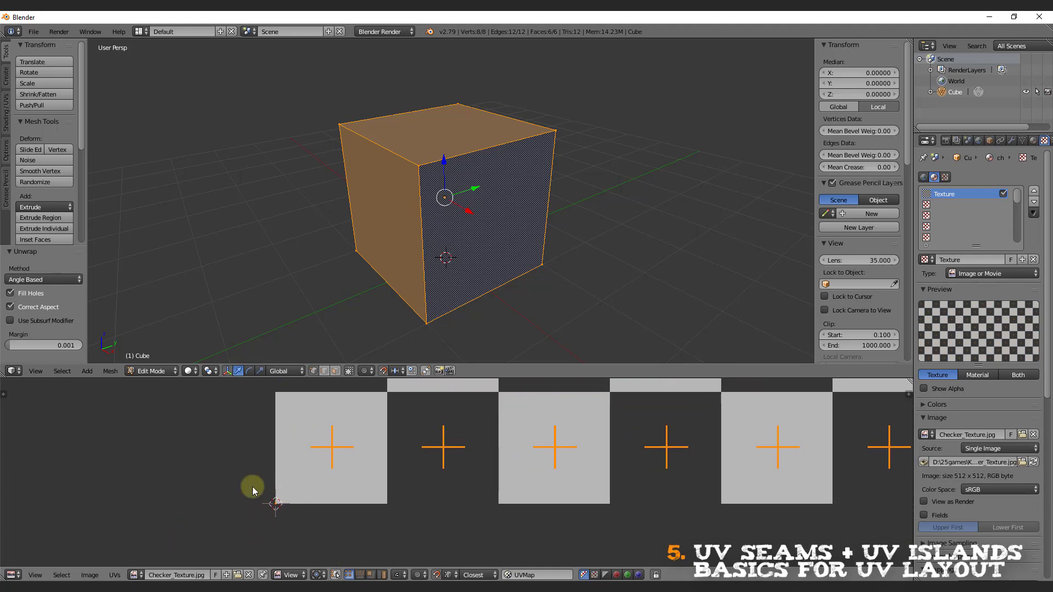
Box-select the cube's UVs over the checker image.
{"action": "key", "text": "b"}
{"action": "left_click_drag", "start_coordinate": [235, 522], "coordinate": [300, 472]}
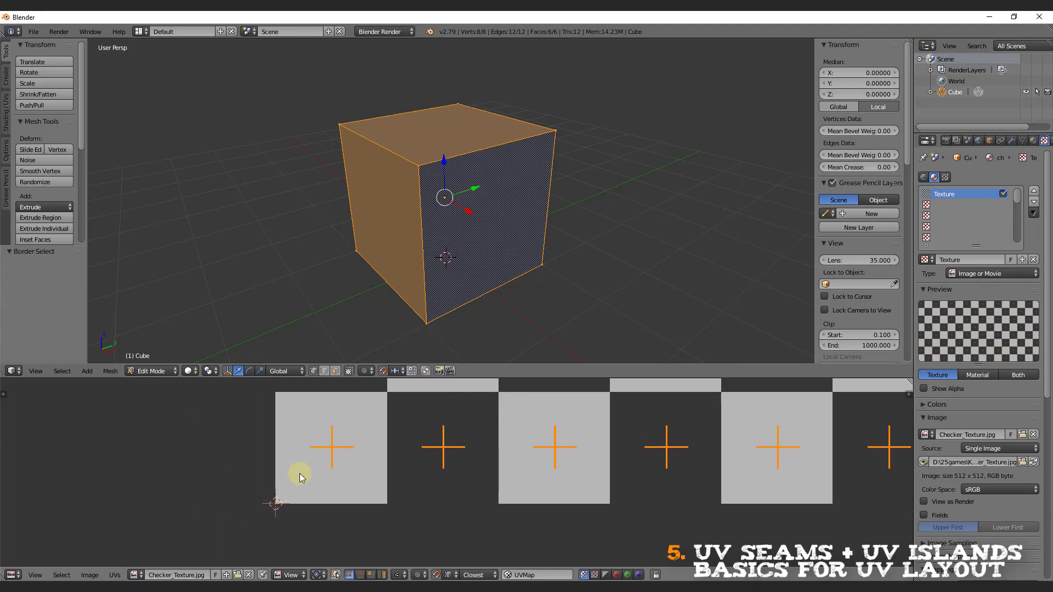
{"action": "key", "text": "b"}
{"action": "left_click_drag", "start_coordinate": [254, 522], "coordinate": [335, 478]}
Select all of the cube's edges and mark them as seams.
{"action": "key", "text": "a"}
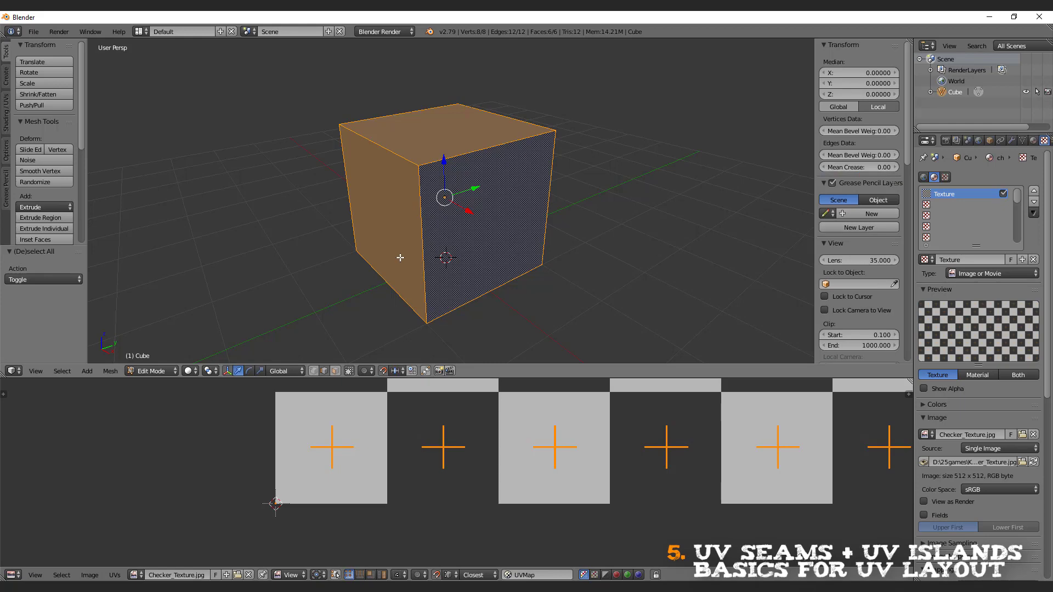
{"action": "key", "text": "ctrl+e"}
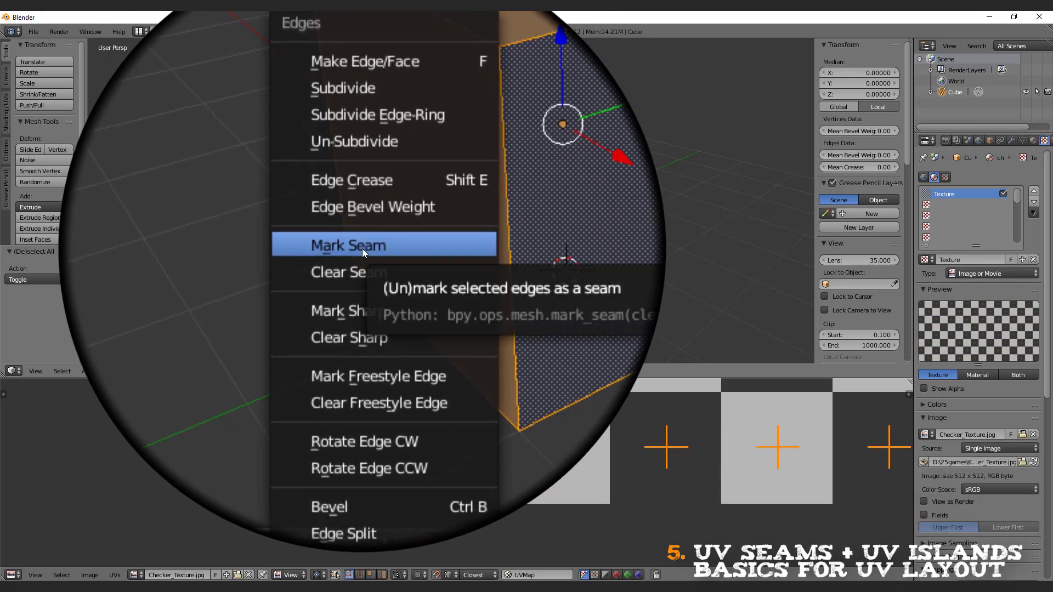
{"action": "left_click", "coordinate": [362, 247]}
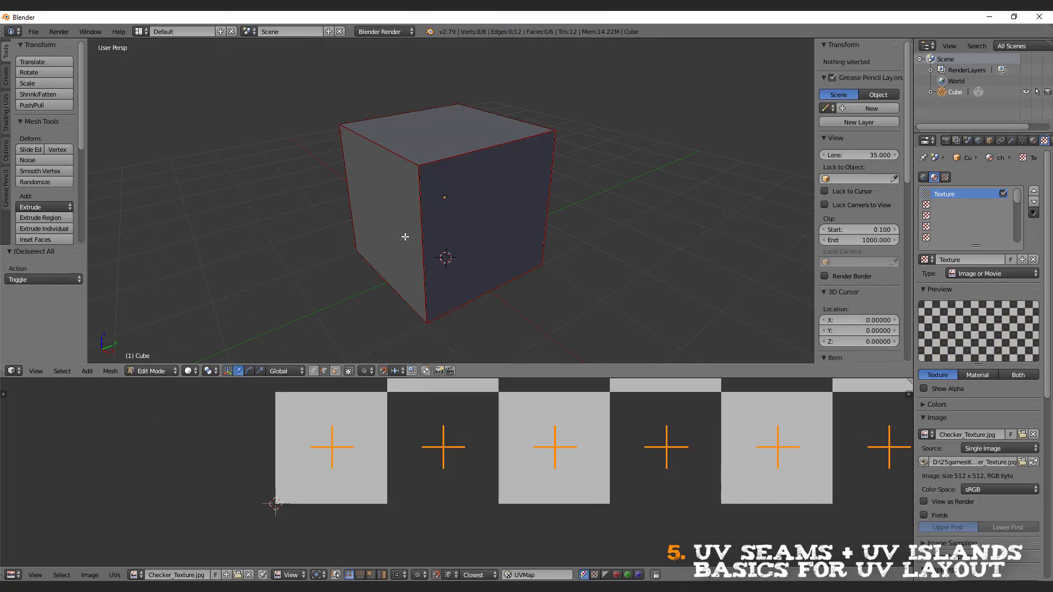
Re-unwrap the whole cube along its seams and pan to view the face islands.
{"action": "key", "text": "a"}
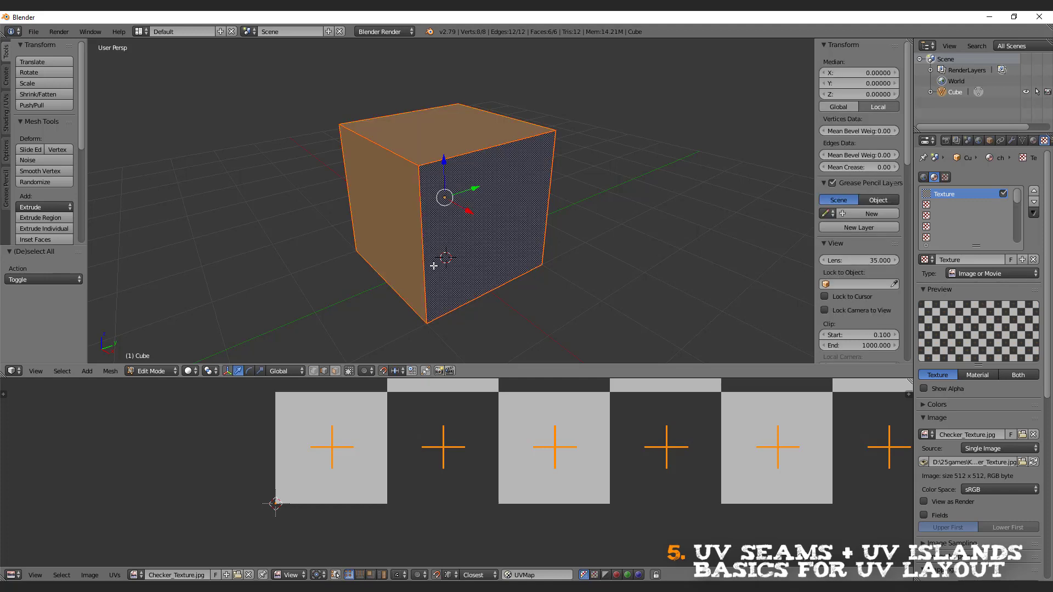
{"action": "key", "text": "u"}
{"action": "left_click", "coordinate": [403, 270]}
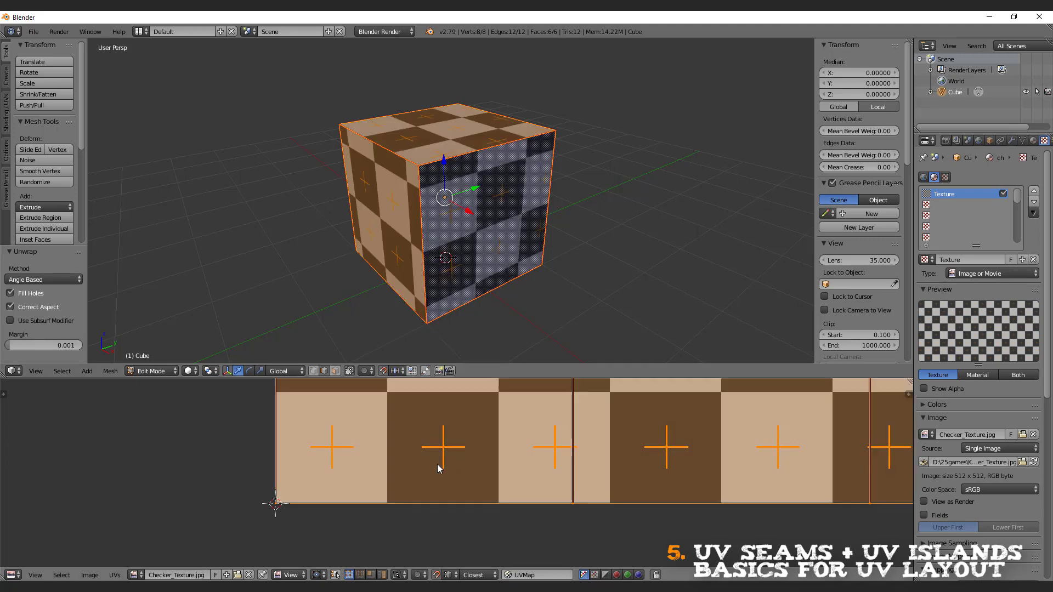
{"action": "scroll", "coordinate": [458, 459], "scroll_direction": "down", "scroll_amount": 6}
{"action": "middle_click_drag", "start_coordinate": [455, 466], "coordinate": [444, 532]}
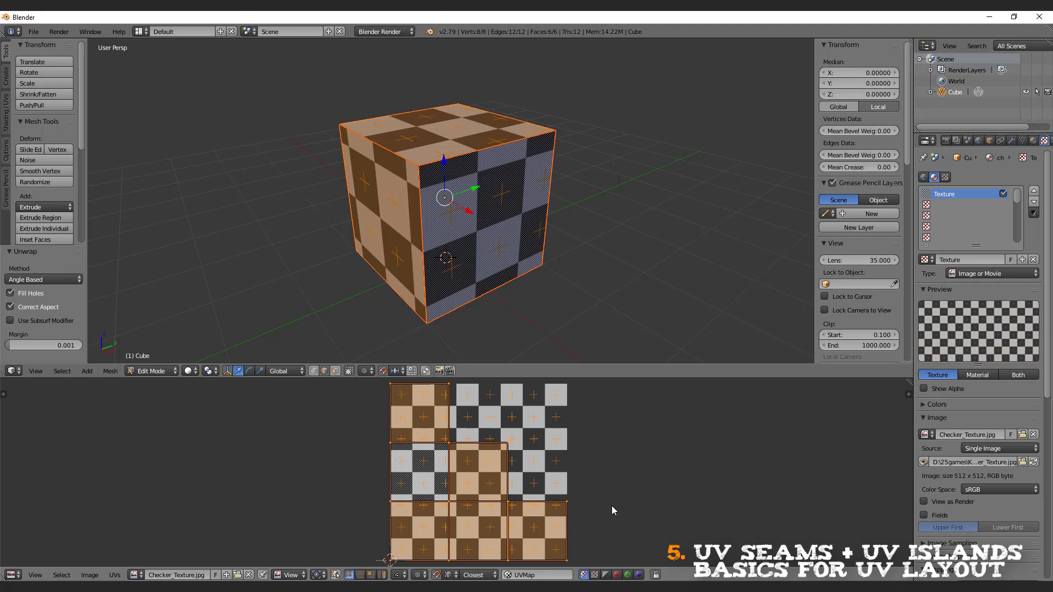
Set both the UV and mesh selection modes to Face, with everything deselected.
{"action": "key", "text": "ctrl+Tab"}
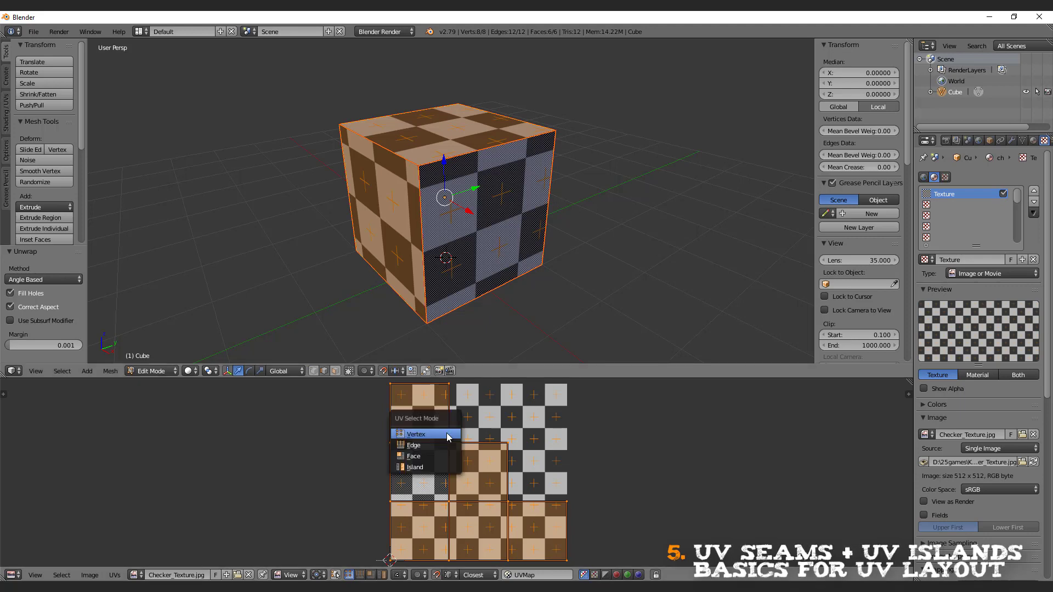
{"action": "left_click", "coordinate": [415, 456]}
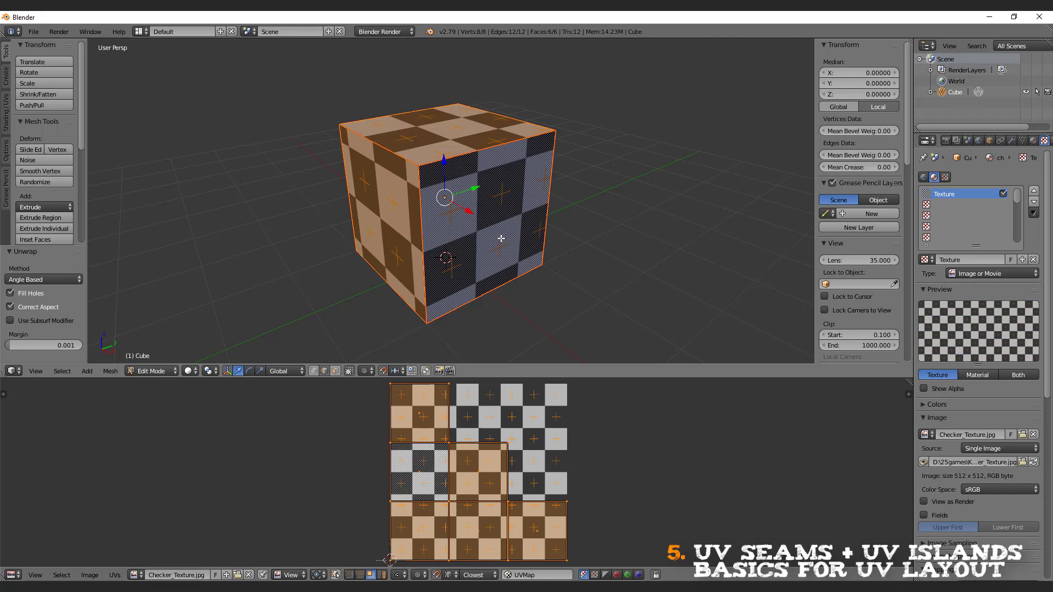
{"action": "key", "text": "a"}
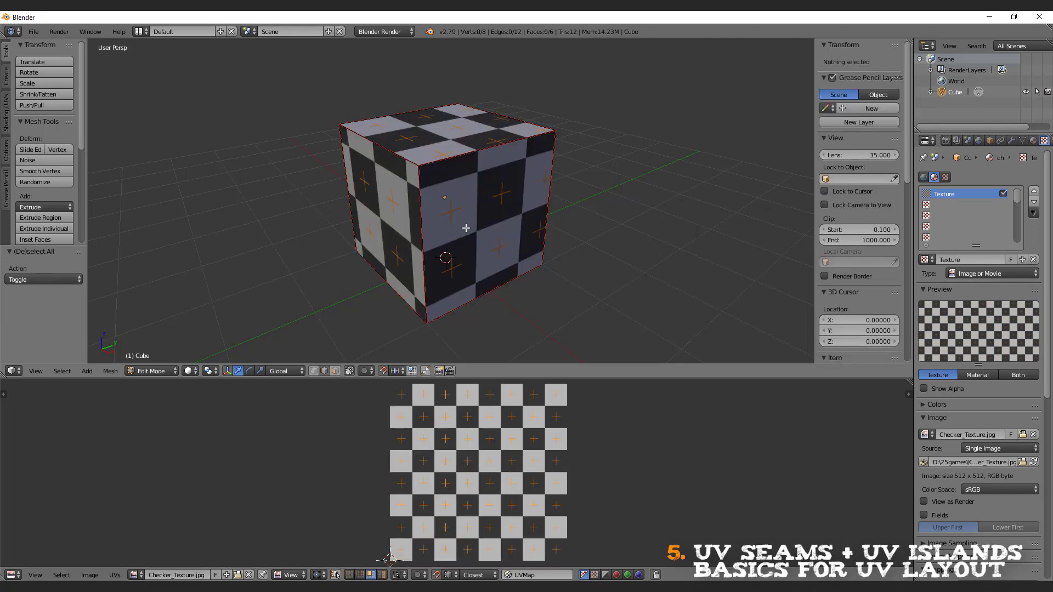
{"action": "key", "text": "ctrl+Tab"}
{"action": "left_click", "coordinate": [458, 240]}
Select the front, left and top faces in turn to check their UV islands, then select all.
{"action": "right_click", "coordinate": [477, 219]}
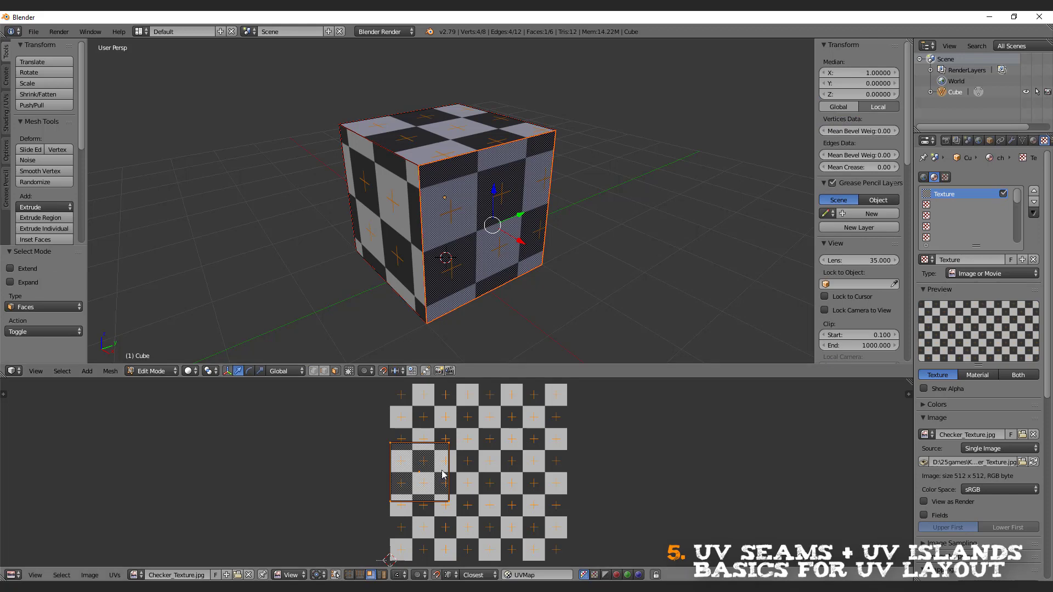
{"action": "right_click", "coordinate": [402, 248]}
{"action": "right_click", "coordinate": [443, 126]}
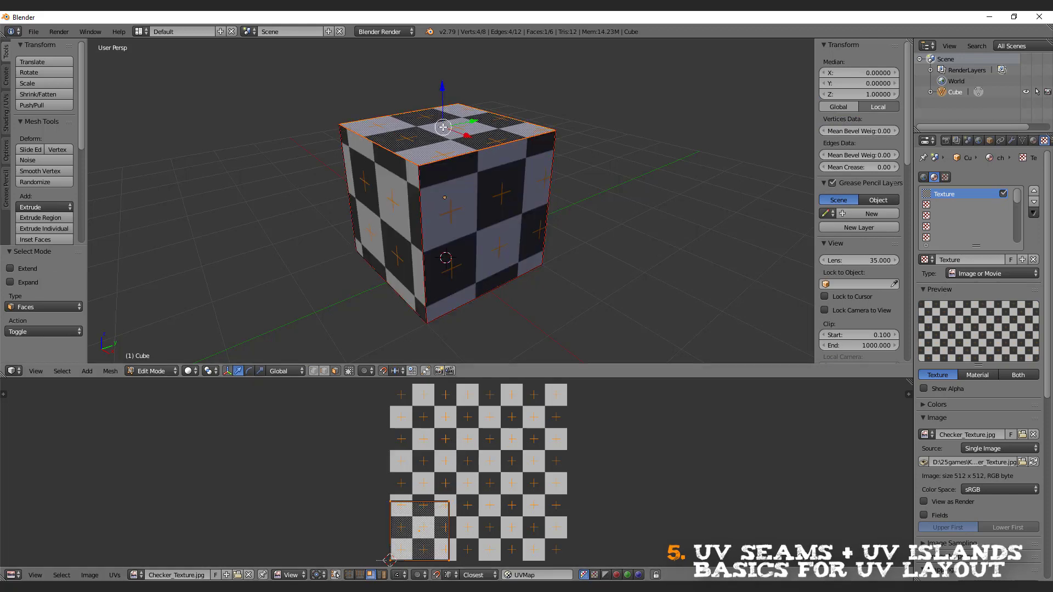
{"action": "key", "text": "a"}
{"action": "key", "text": "a"}
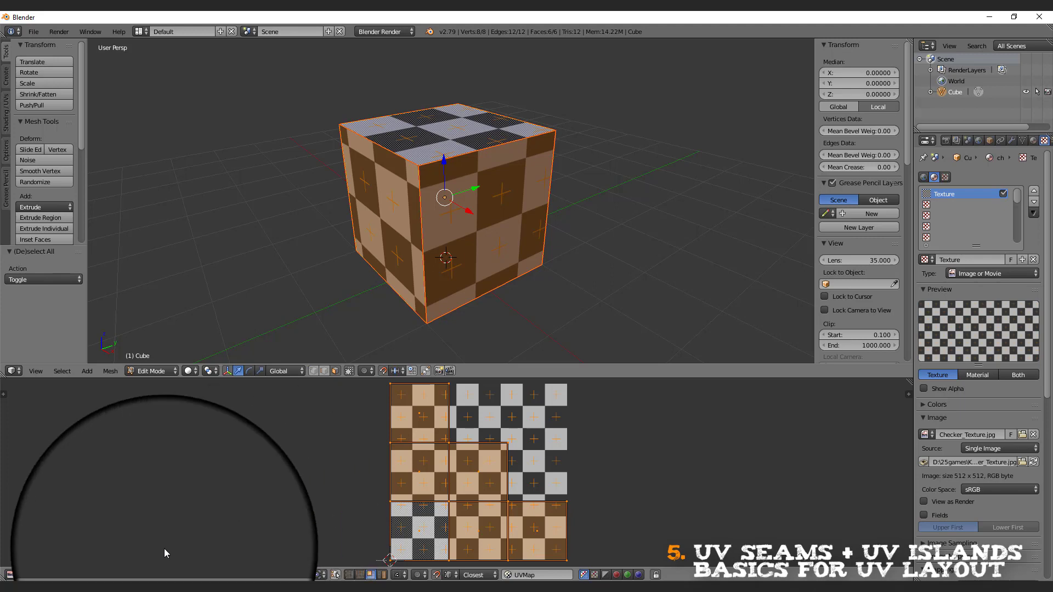
{"action": "left_click", "coordinate": [115, 574]}
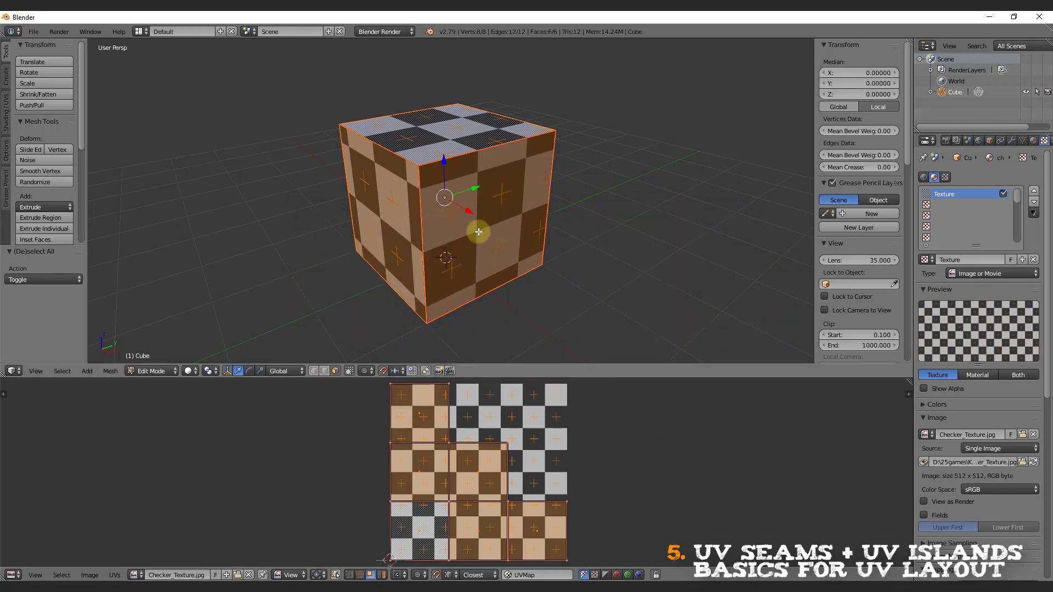
Unwrap the right, left and top faces individually so each fills the checker square.
{"action": "right_click", "coordinate": [496, 233]}
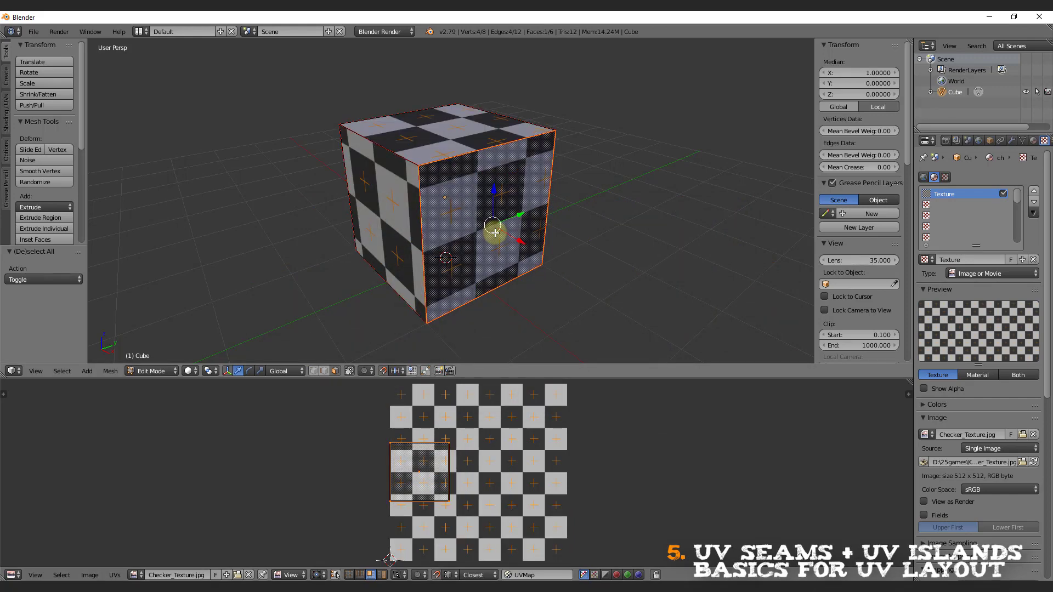
{"action": "key", "text": "u"}
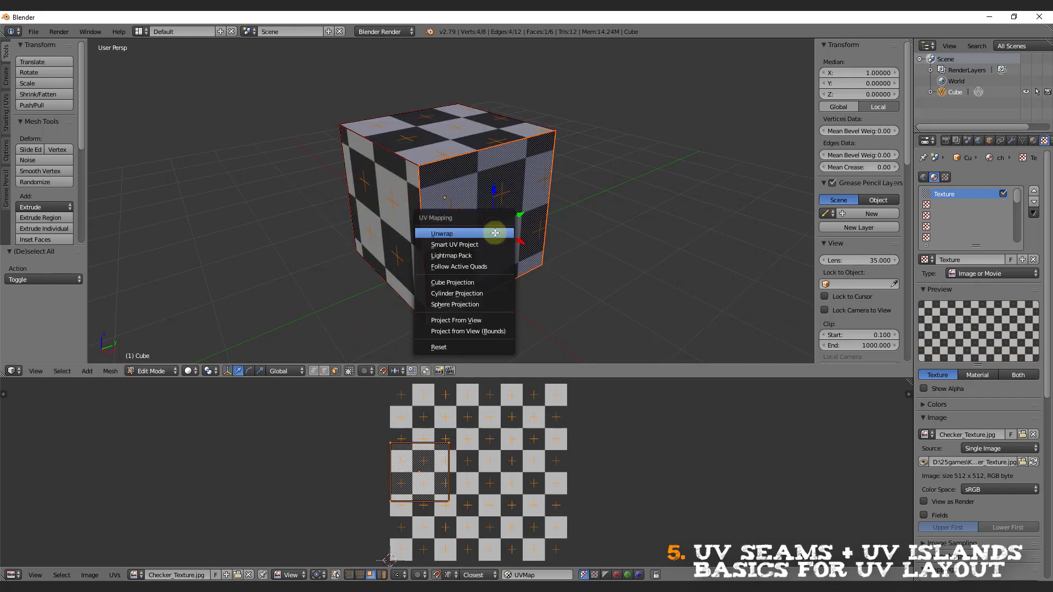
{"action": "left_click", "coordinate": [447, 236]}
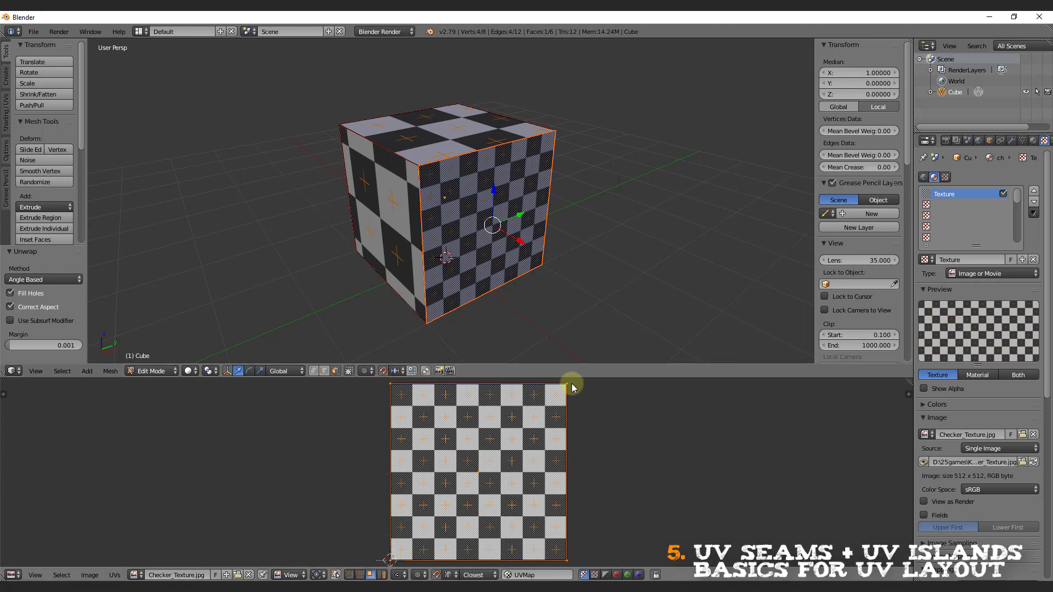
{"action": "right_click", "coordinate": [393, 250]}
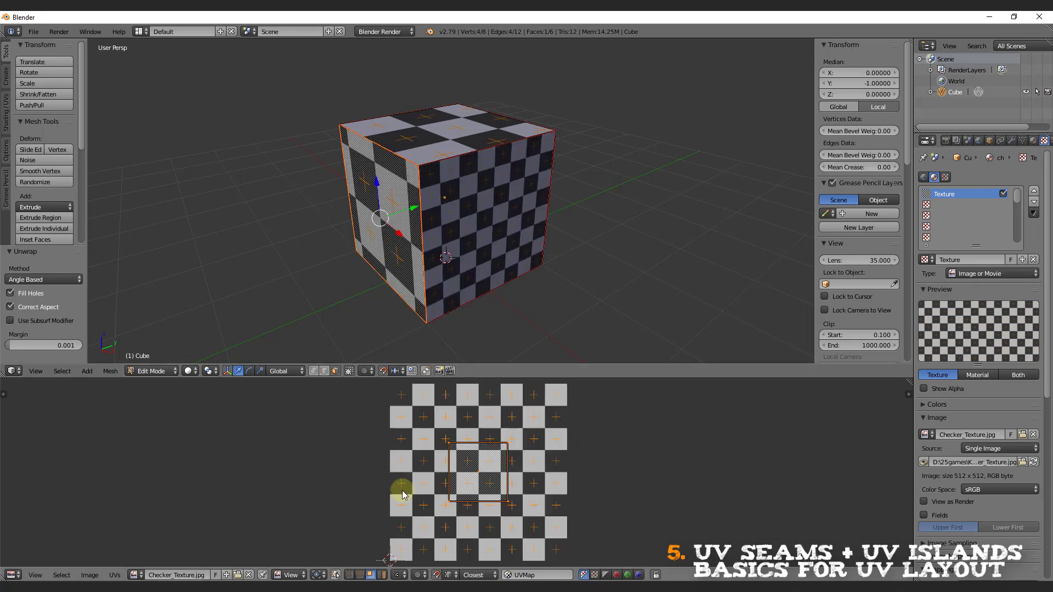
{"action": "key", "text": "e"}
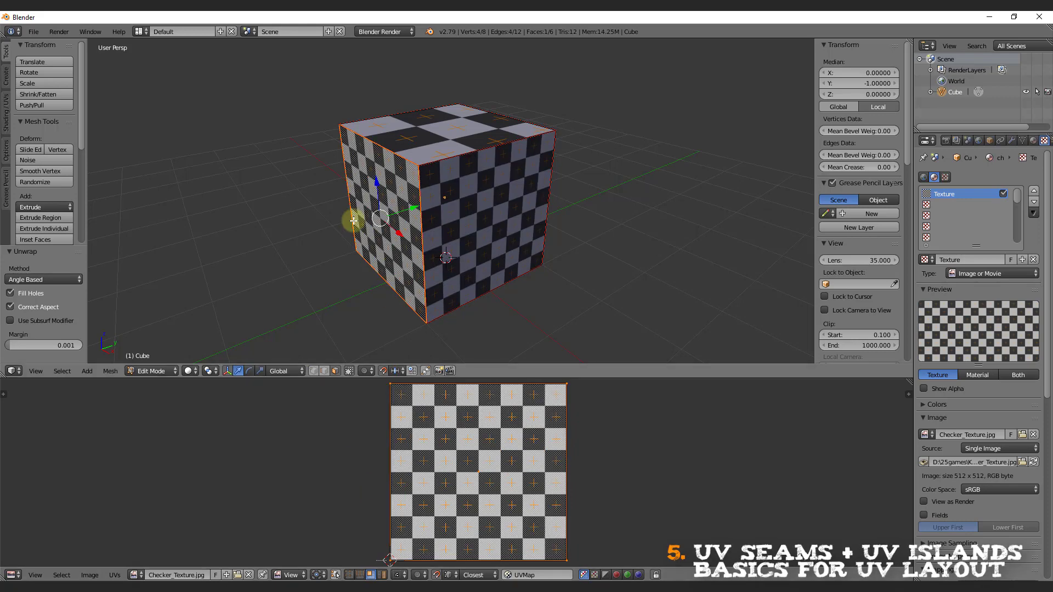
{"action": "right_click", "coordinate": [432, 124]}
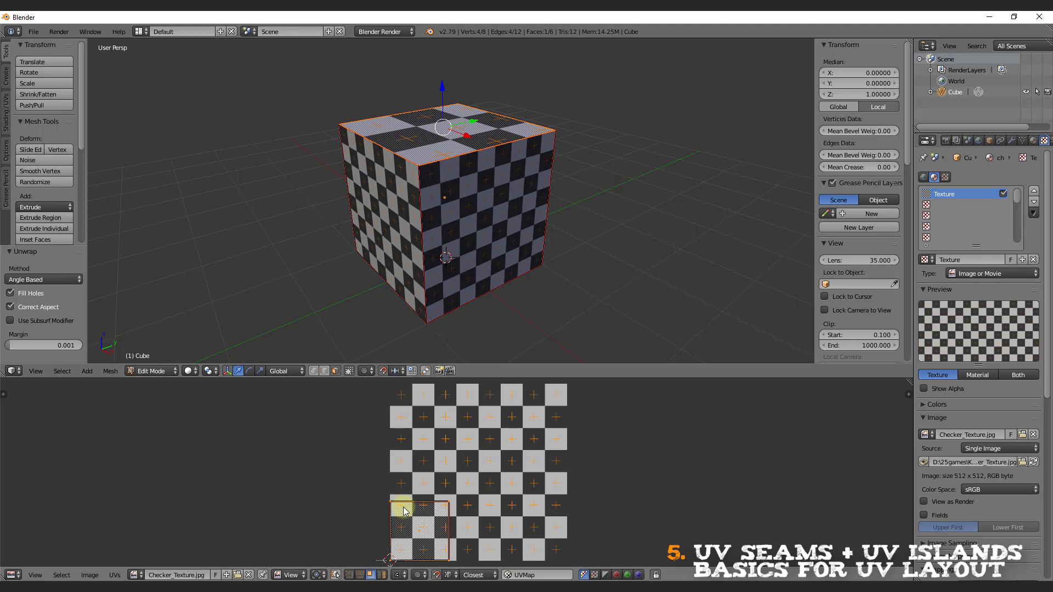
{"action": "key", "text": "e"}
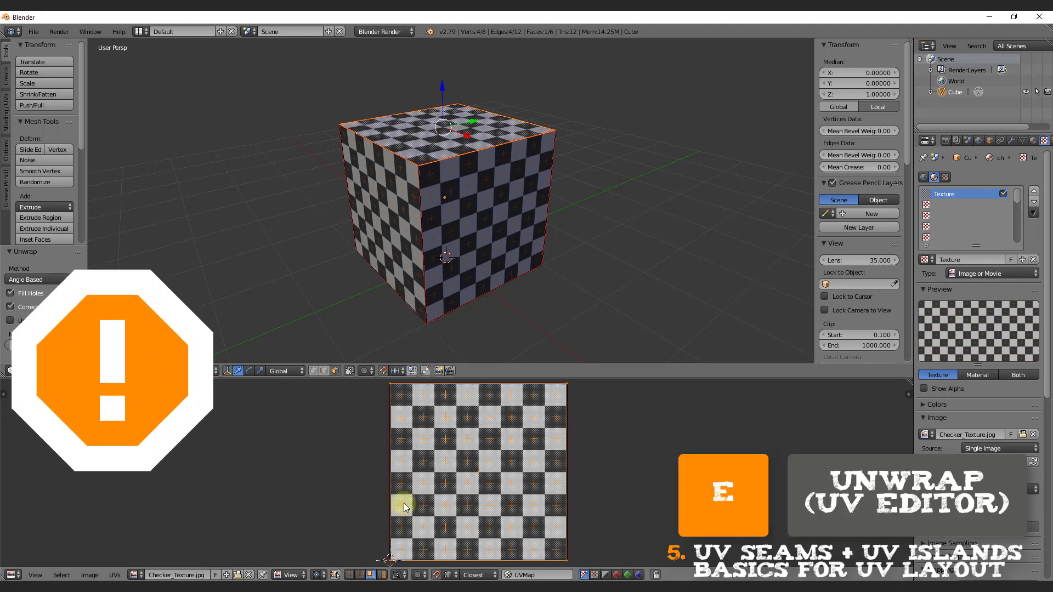
Undo an accidental extrude of the left face, then unwrap the front face to fill the texture.
{"action": "right_click", "coordinate": [398, 248]}
{"action": "key", "text": "e"}
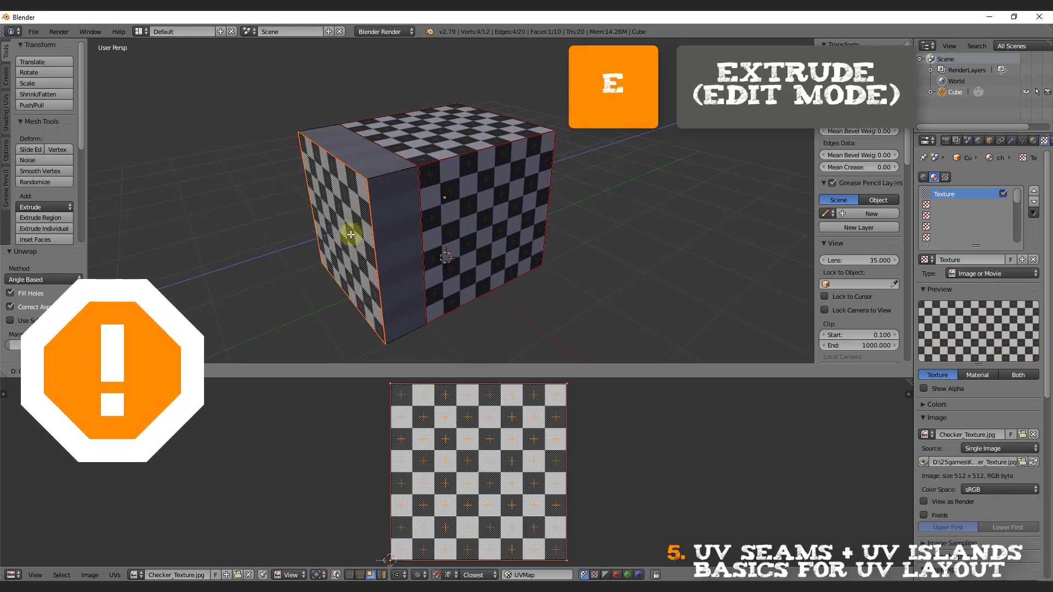
{"action": "right_click", "coordinate": [333, 266]}
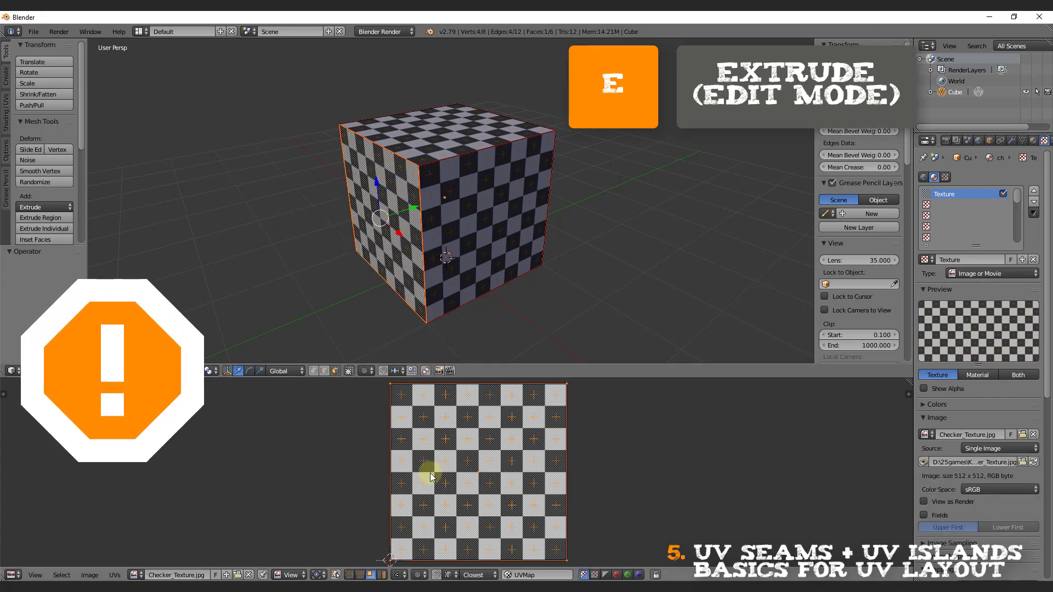
{"action": "key", "text": "ctrl+z"}
{"action": "right_click", "coordinate": [468, 231]}
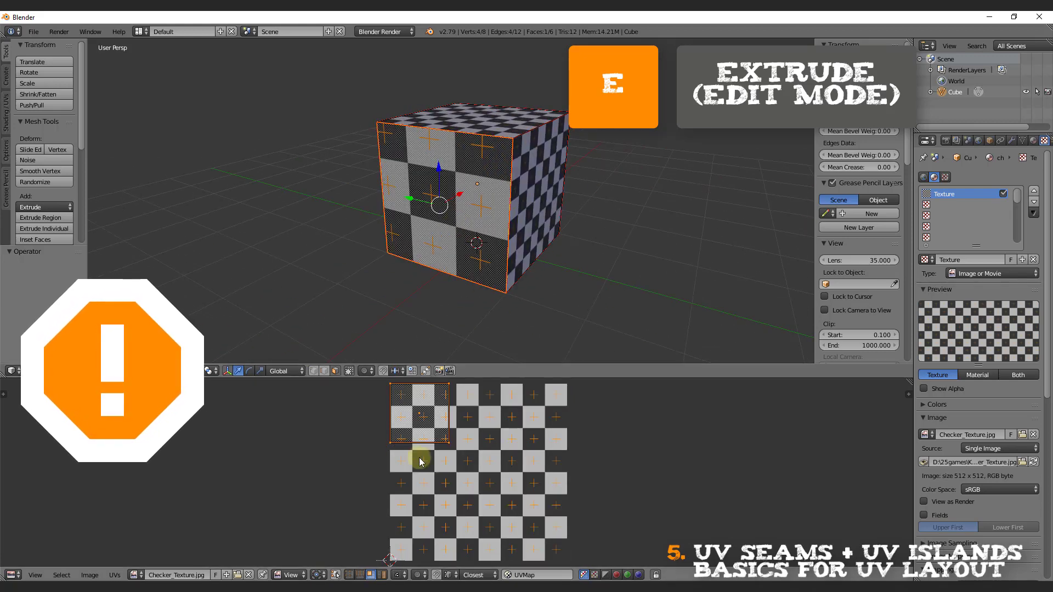
{"action": "key", "text": "e"}
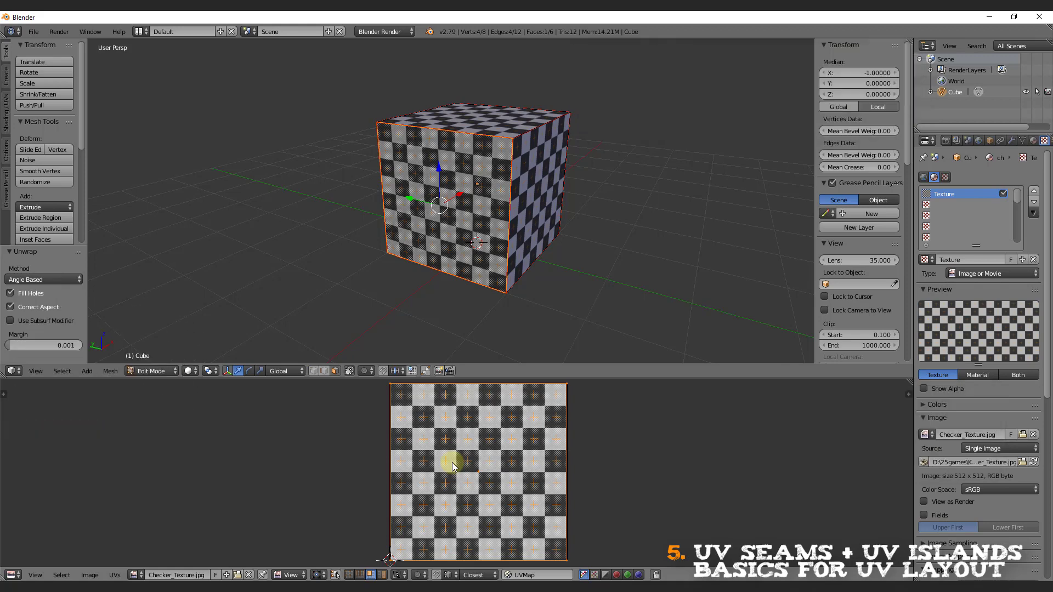
Unwrap the cube's front face by itself so it fills the whole UV square.
{"action": "key", "text": "a"}
{"action": "key", "text": "a"}
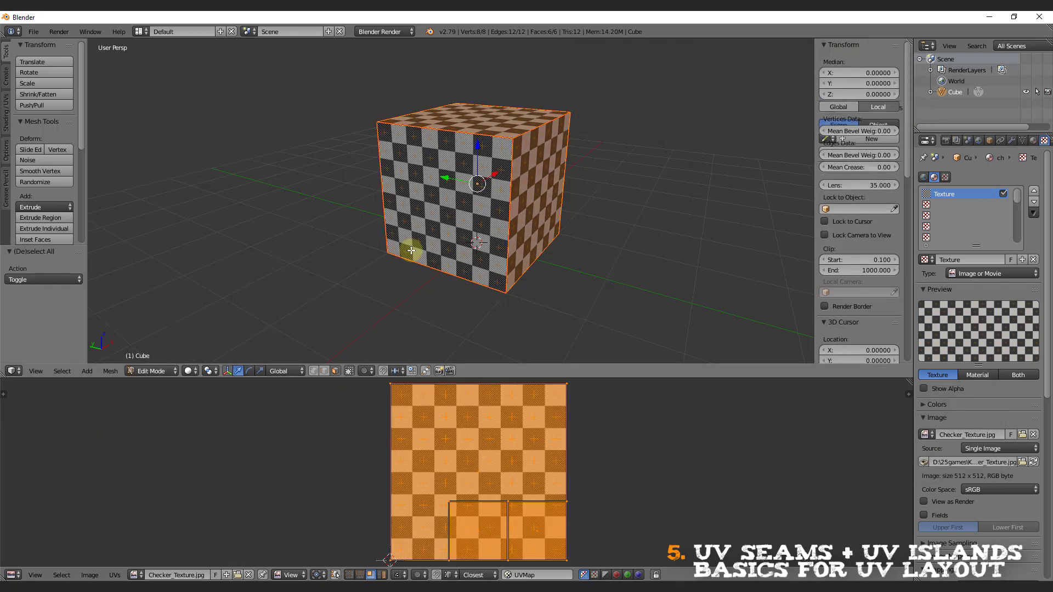
{"action": "middle_click_drag", "start_coordinate": [418, 280], "coordinate": [538, 252]}
{"action": "right_click", "coordinate": [437, 247]}
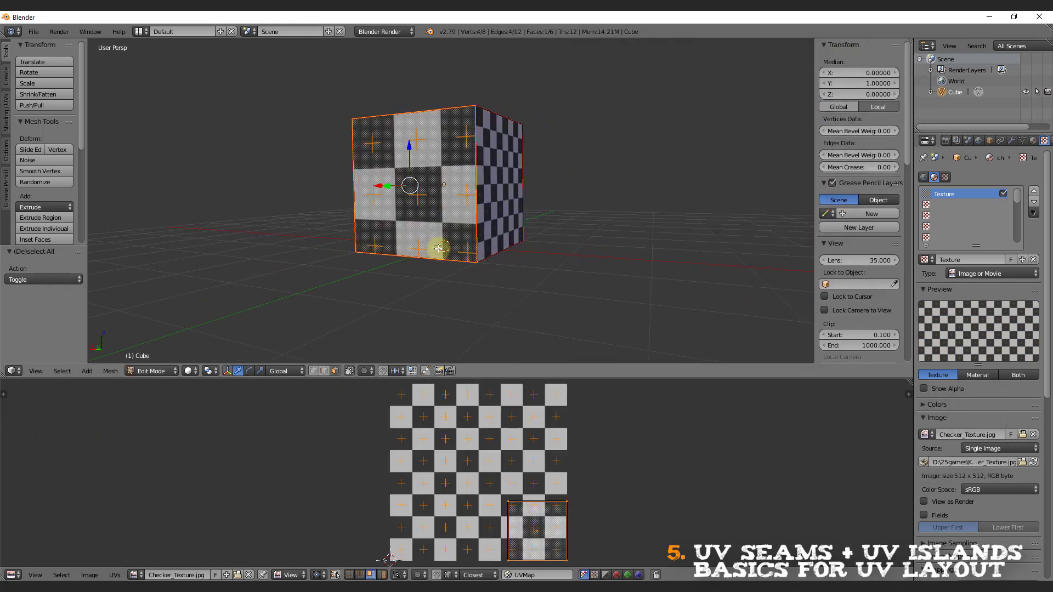
{"action": "key", "text": "e"}
From underneath, unwrap the cube's bottom face on its own to fill the UV square.
{"action": "mouse_move", "coordinate": [450, 263]}
{"action": "middle_mouse_down"}
{"action": "mouse_move", "coordinate": [434, 241]}
{"action": "mouse_move", "coordinate": [433, 250]}
{"action": "middle_mouse_up"}
{"action": "right_click", "coordinate": [433, 251]}
{"action": "key", "text": "e"}
{"action": "middle_click_drag", "start_coordinate": [536, 171], "coordinate": [291, 258]}
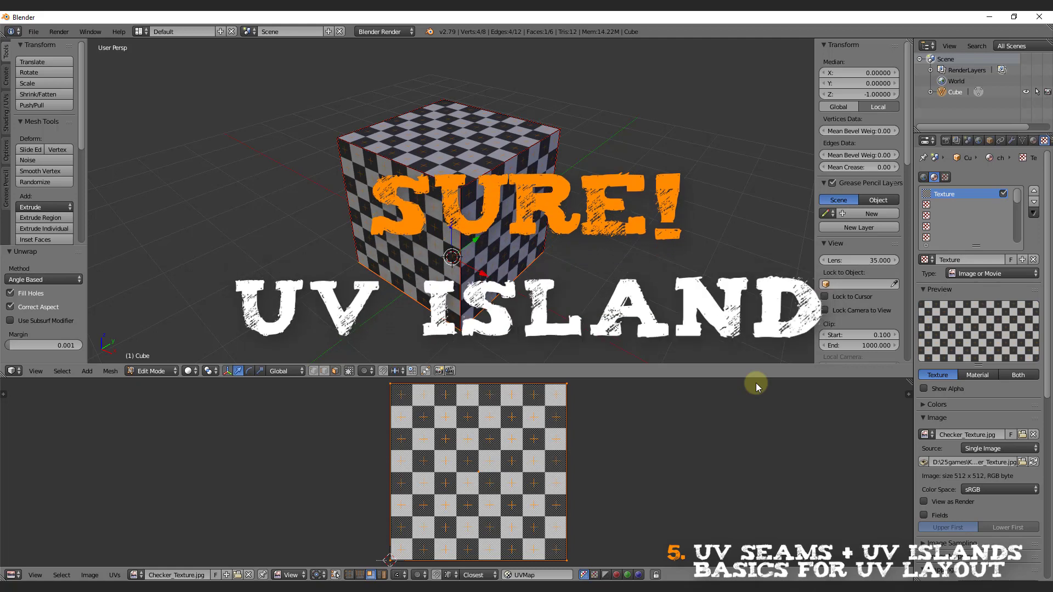
Select the whole cube, clear all its seams with Ctrl+E > Clear Seam, then deselect.
{"action": "key", "text": "a"}
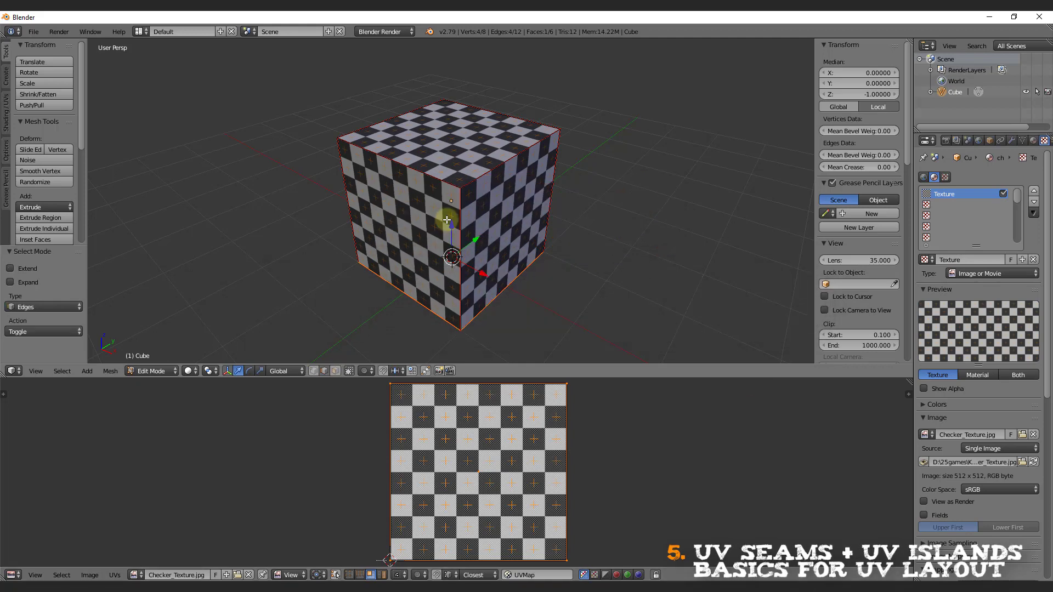
{"action": "key", "text": "a"}
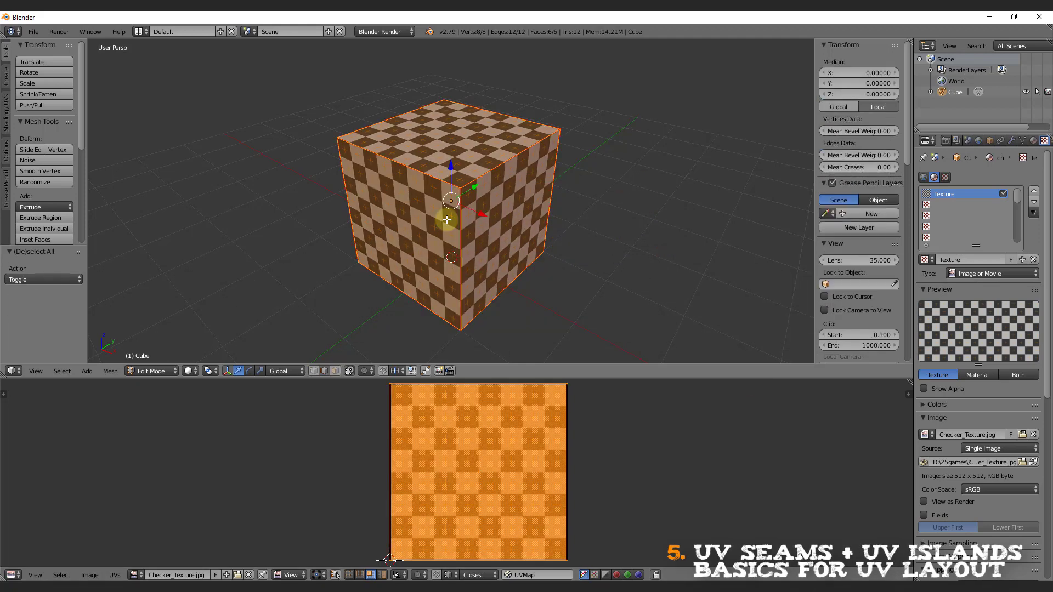
{"action": "key", "text": "ctrl+e"}
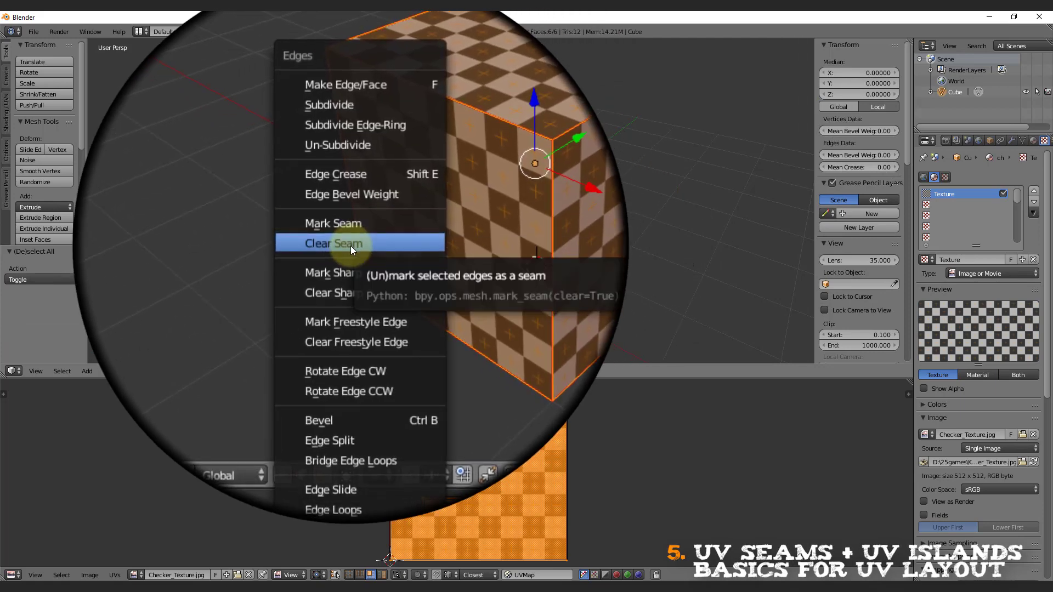
{"action": "left_click", "coordinate": [350, 246]}
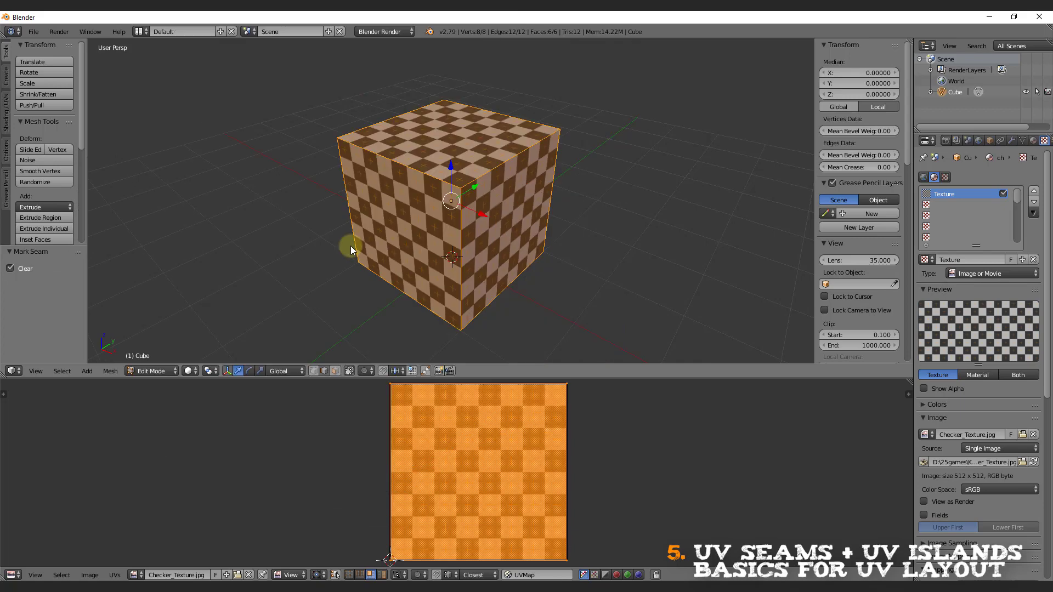
{"action": "key", "text": "a"}
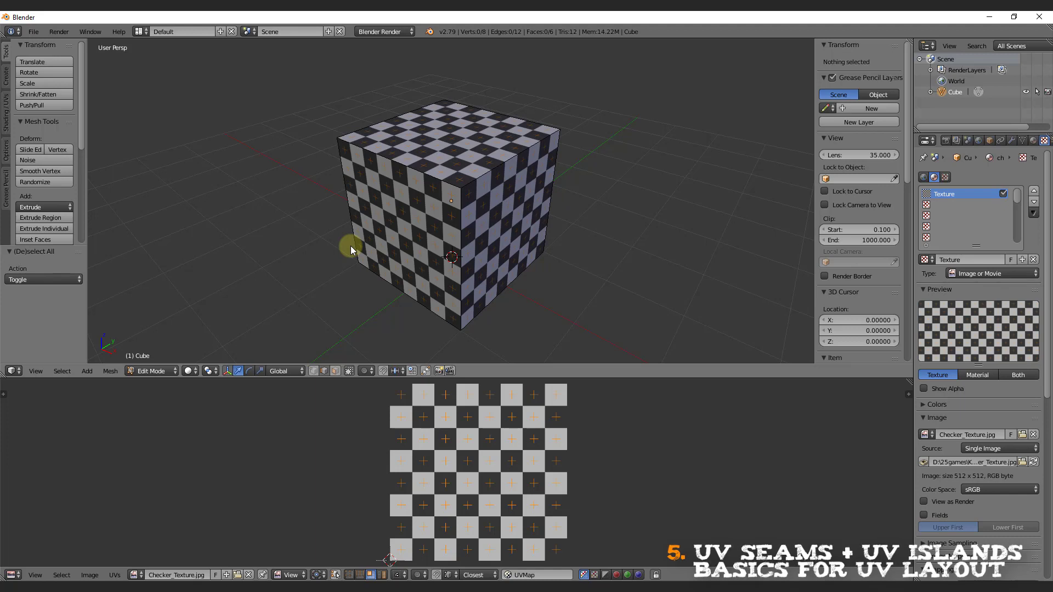
Clear the seams on four cube edges, starting with the front vertical edge.
{"action": "right_click", "coordinate": [463, 225]}
{"action": "mouse_move", "coordinate": [562, 190]}
{"action": "middle_mouse_down"}
{"action": "mouse_move", "coordinate": [572, 187]}
{"action": "mouse_move", "coordinate": [521, 188]}
{"action": "mouse_move", "coordinate": [510, 207]}
{"action": "mouse_move", "coordinate": [559, 205]}
{"action": "middle_mouse_up"}
{"action": "right_click", "coordinate": [463, 202], "text": "shift"}
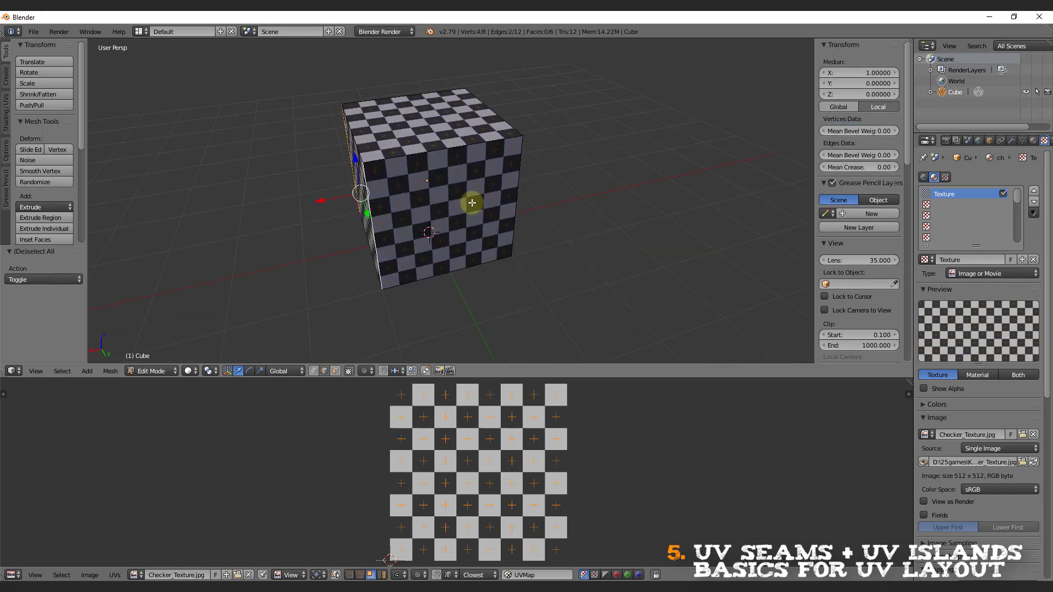
{"action": "middle_click_drag", "start_coordinate": [464, 203], "coordinate": [501, 200]}
{"action": "right_click", "coordinate": [501, 200], "text": "shift"}
{"action": "middle_click_drag", "start_coordinate": [583, 184], "coordinate": [525, 185]}
{"action": "right_click", "coordinate": [548, 181], "text": "shift"}
{"action": "key", "text": "ctrl+e"}
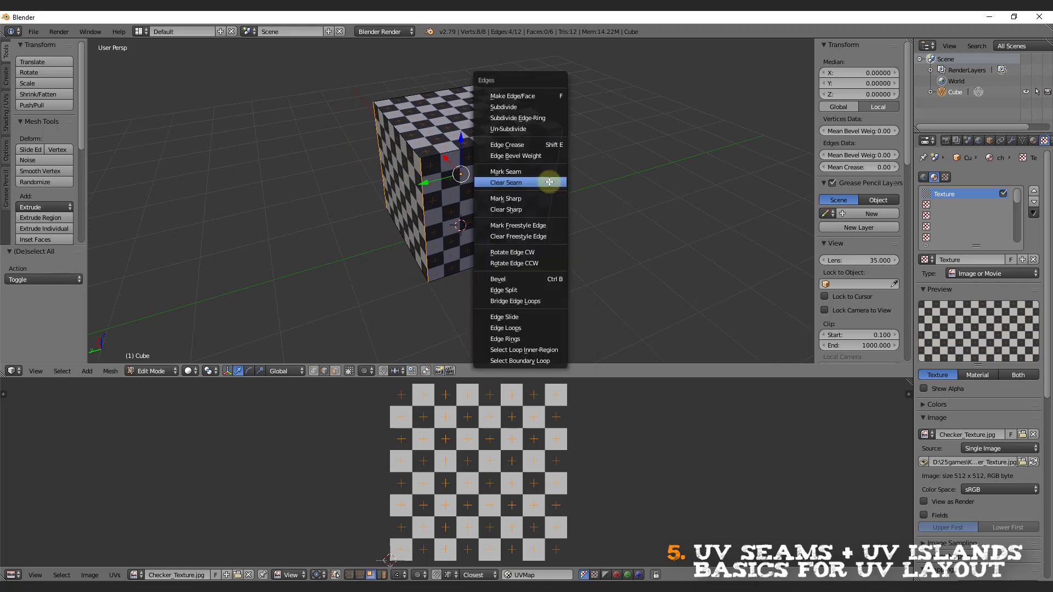
{"action": "left_click", "coordinate": [535, 182]}
{"action": "key", "text": "a"}
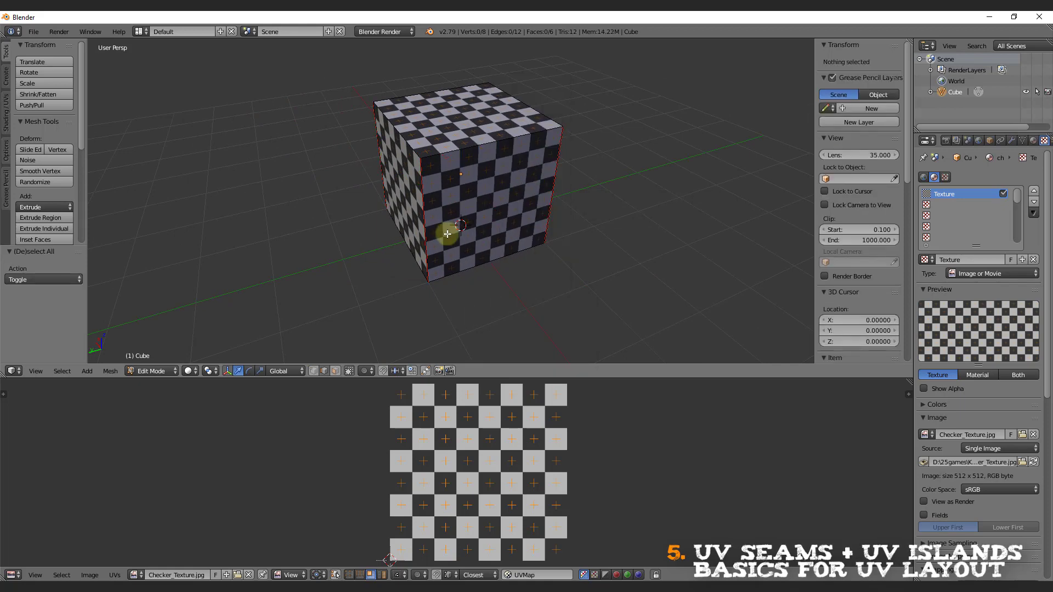
Mark three connected cube edges as new seams.
{"action": "middle_click_drag", "start_coordinate": [439, 294], "coordinate": [438, 207]}
{"action": "right_click", "coordinate": [437, 207]}
{"action": "right_click", "coordinate": [425, 269], "text": "shift"}
{"action": "right_click", "coordinate": [421, 298], "text": "shift"}
{"action": "key", "text": "ctrl+e"}
{"action": "left_click", "coordinate": [423, 294]}
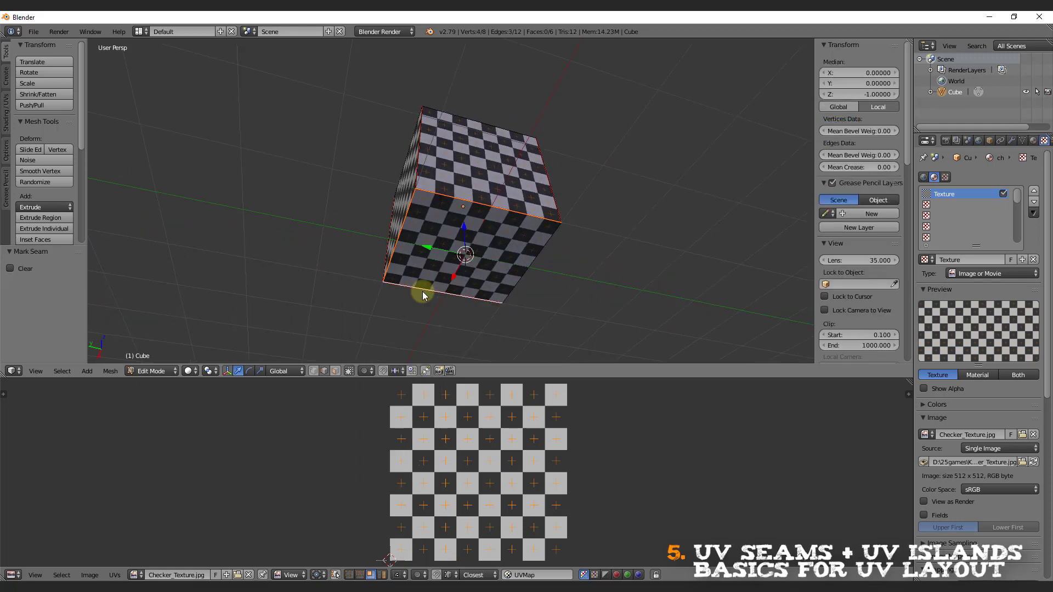
{"action": "key", "text": "a"}
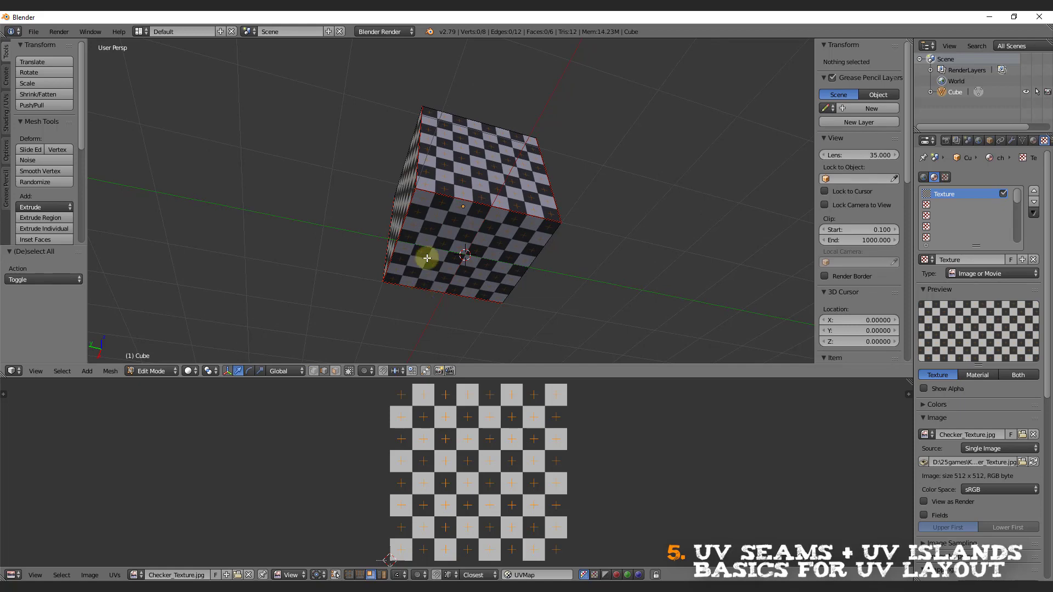
Unwrap the entire seamed cube into one cross-shaped UV island.
{"action": "key", "text": "a"}
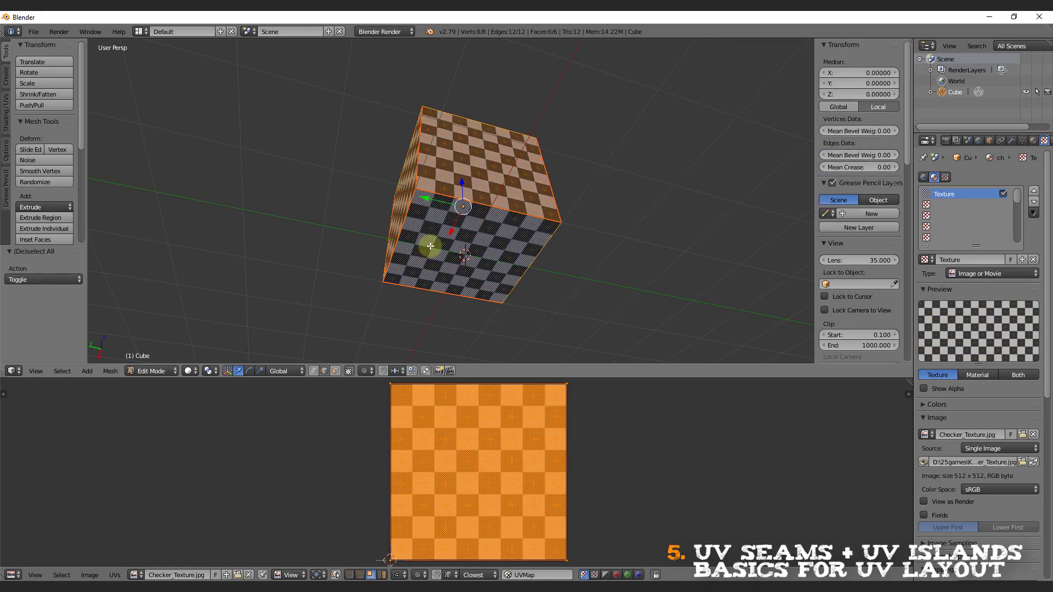
{"action": "key", "text": "u"}
{"action": "left_click", "coordinate": [433, 244]}
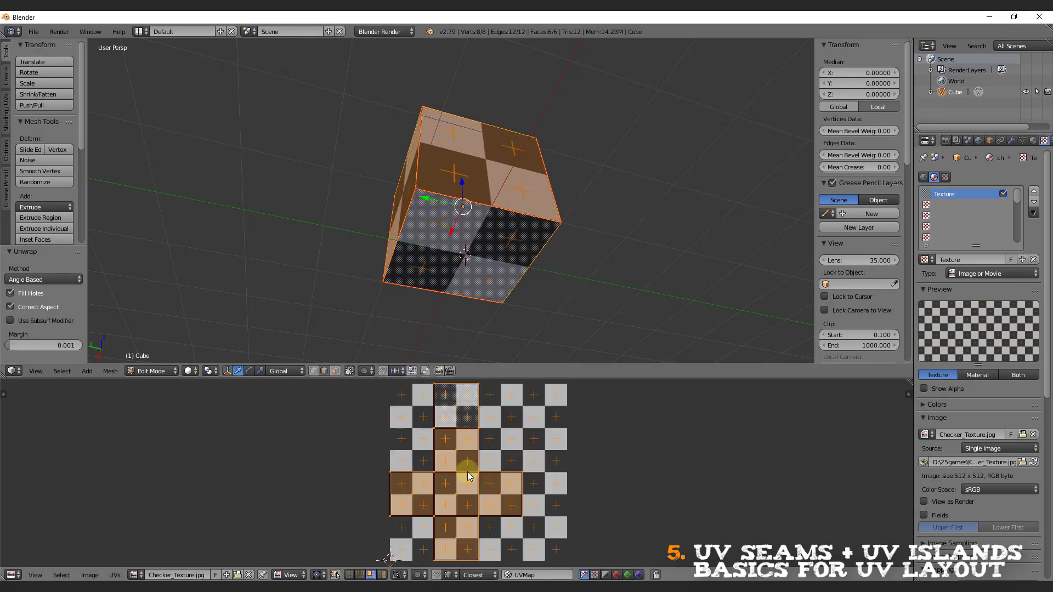
{"action": "middle_click_drag", "start_coordinate": [486, 476], "coordinate": [488, 470]}
{"action": "middle_click_drag", "start_coordinate": [502, 261], "coordinate": [430, 335]}
{"action": "key", "text": "a"}
{"action": "key", "text": "a"}
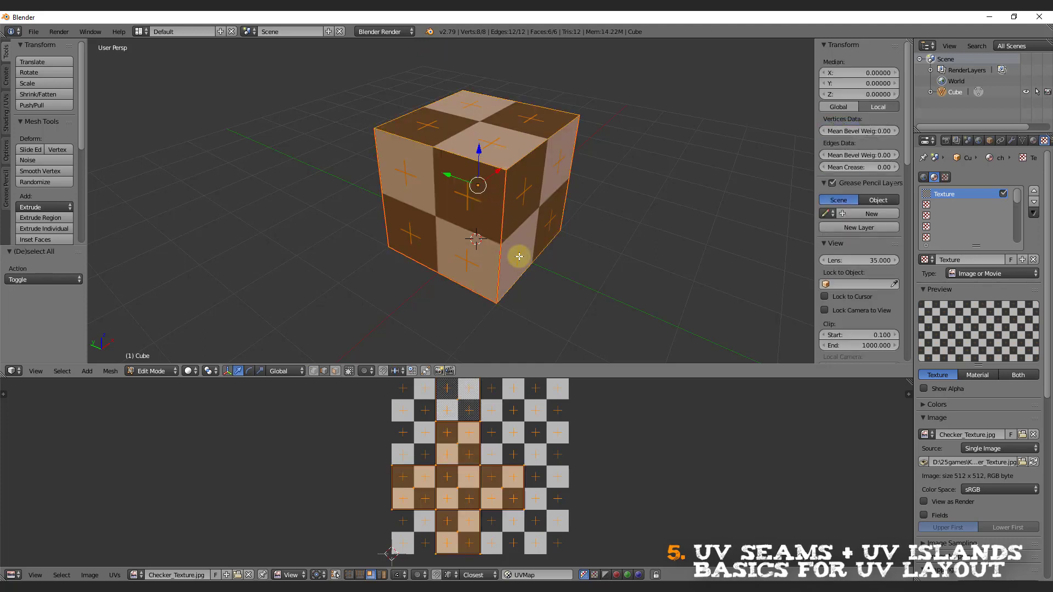
Move the cube's UV island to the left in the UV editor.
{"action": "middle_click_drag", "start_coordinate": [509, 262], "coordinate": [492, 296]}
{"action": "scroll", "coordinate": [496, 428], "scroll_direction": "down", "scroll_amount": 1}
{"action": "middle_click_drag", "start_coordinate": [496, 428], "coordinate": [468, 430]}
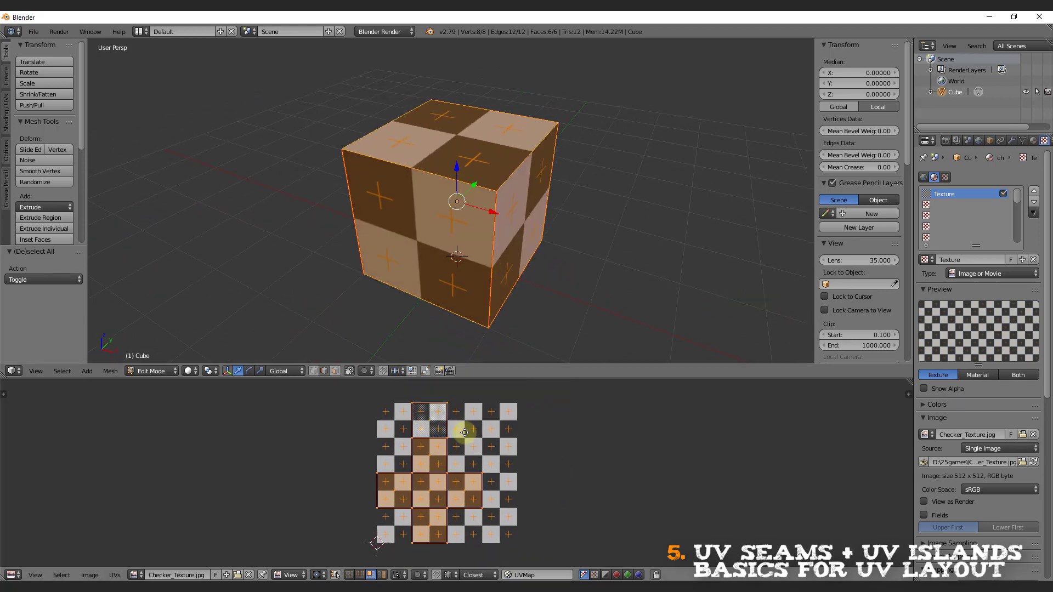
{"action": "key", "text": "g"}
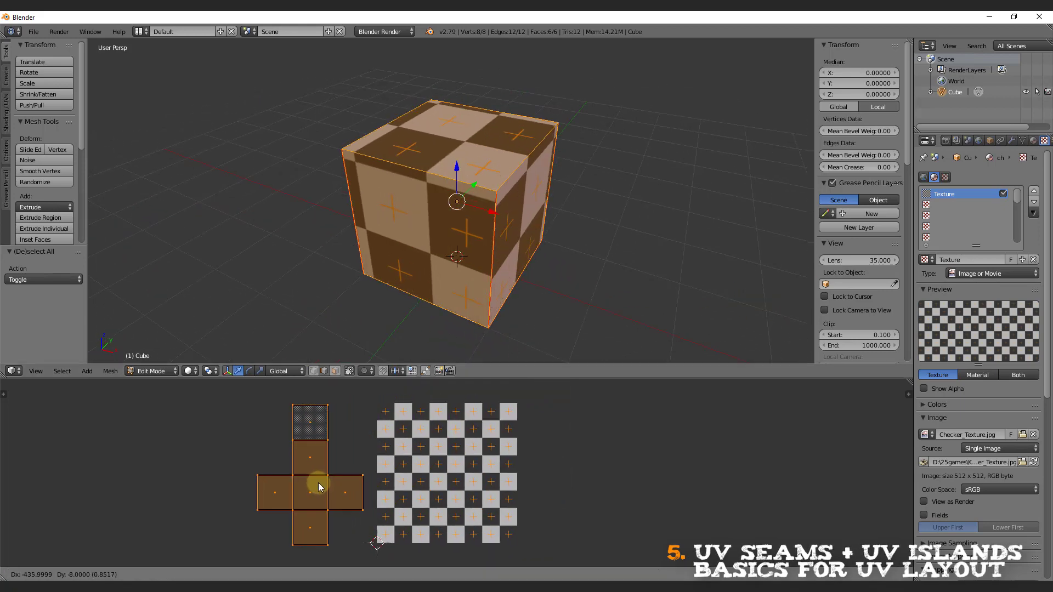
{"action": "left_click", "coordinate": [317, 486]}
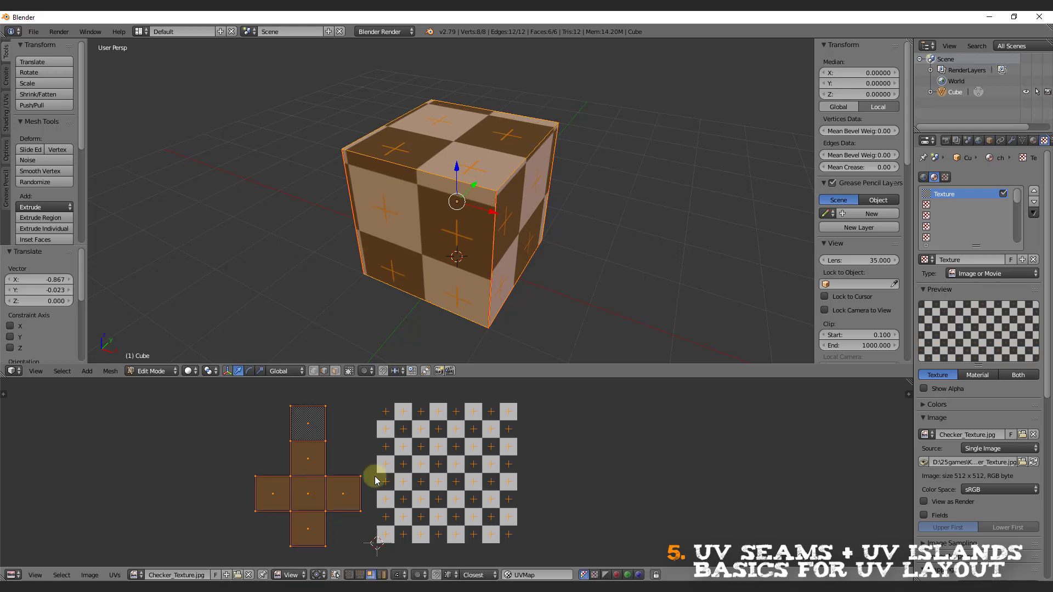
Move the UV island again and scale it up so the checker repeats.
{"action": "scroll", "coordinate": [383, 481], "scroll_direction": "down", "scroll_amount": 1}
{"action": "middle_click_drag", "start_coordinate": [472, 296], "coordinate": [491, 228]}
{"action": "middle_click_drag", "start_coordinate": [503, 318], "coordinate": [489, 309]}
{"action": "key", "text": "g"}
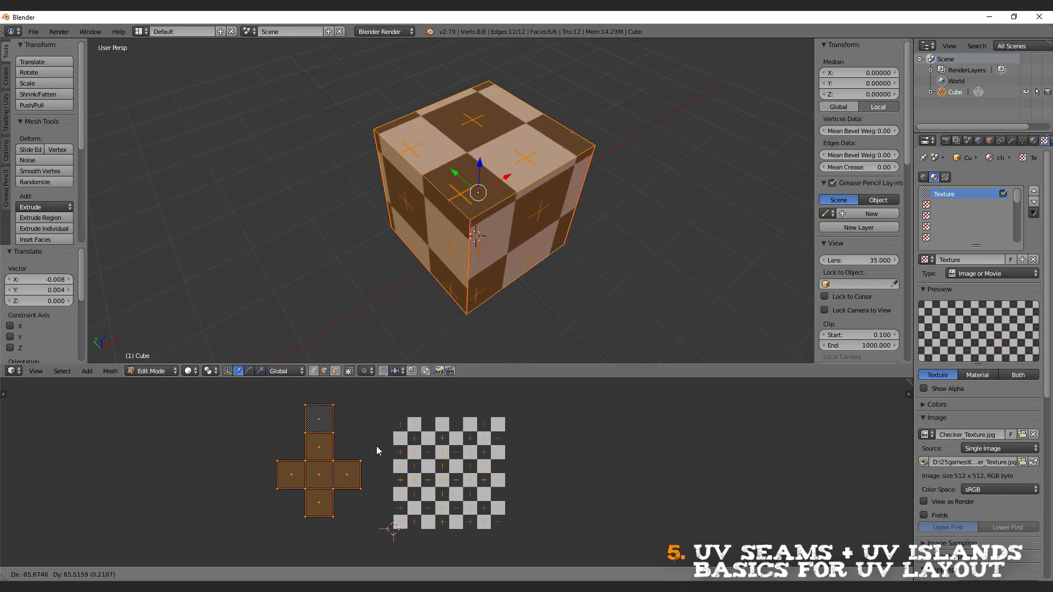
{"action": "key", "text": "s"}
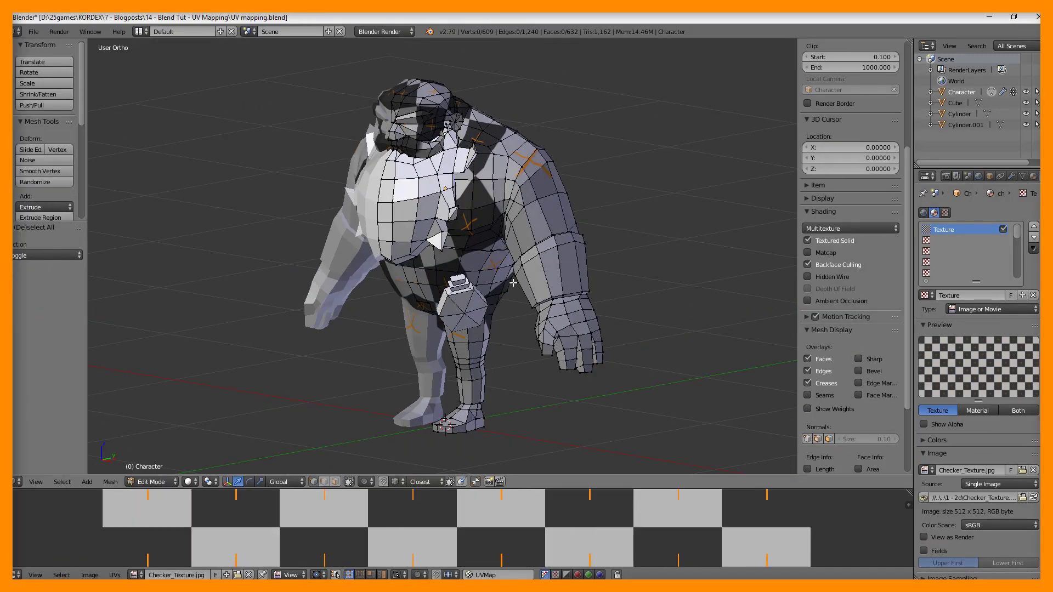
Select every vertex of the character and start moving its UV layout over the checker.
{"action": "middle_click_drag", "start_coordinate": [512, 282], "coordinate": [513, 340]}
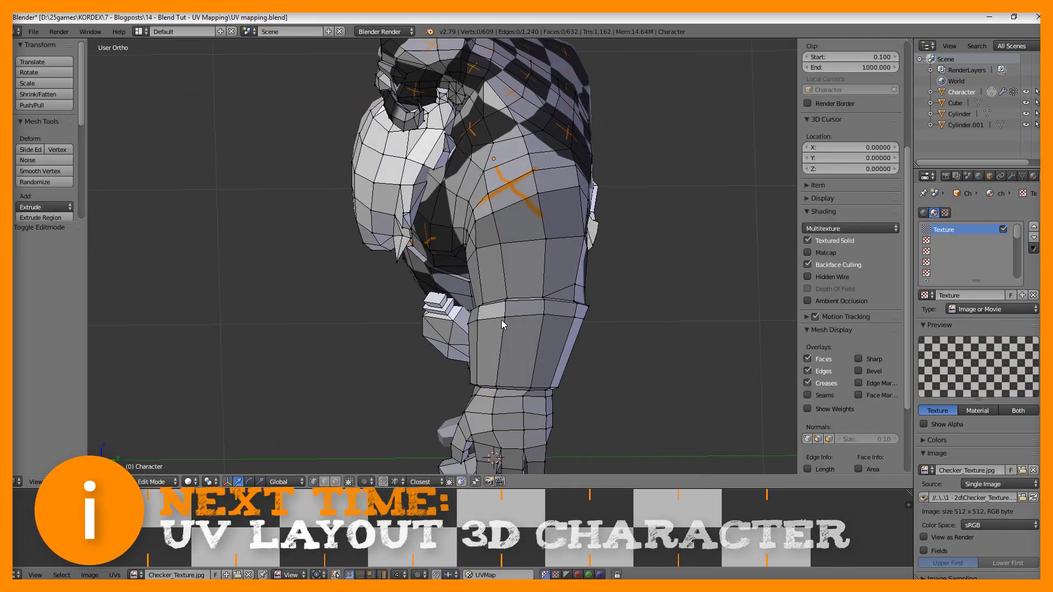
{"action": "key", "text": "a"}
{"action": "scroll", "coordinate": [453, 543], "scroll_direction": "down", "scroll_amount": 5}
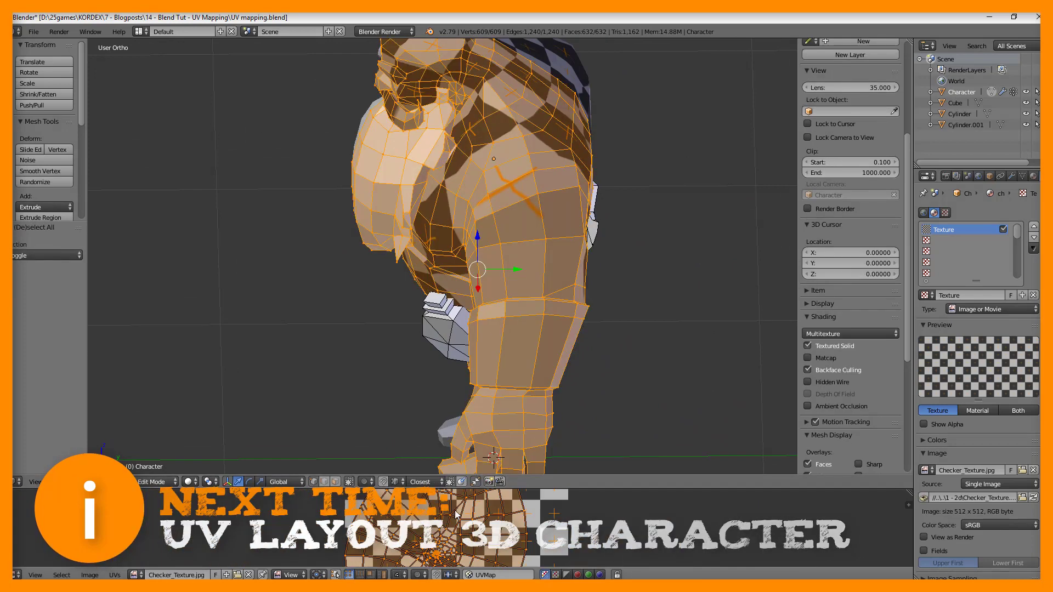
{"action": "key", "text": "g"}
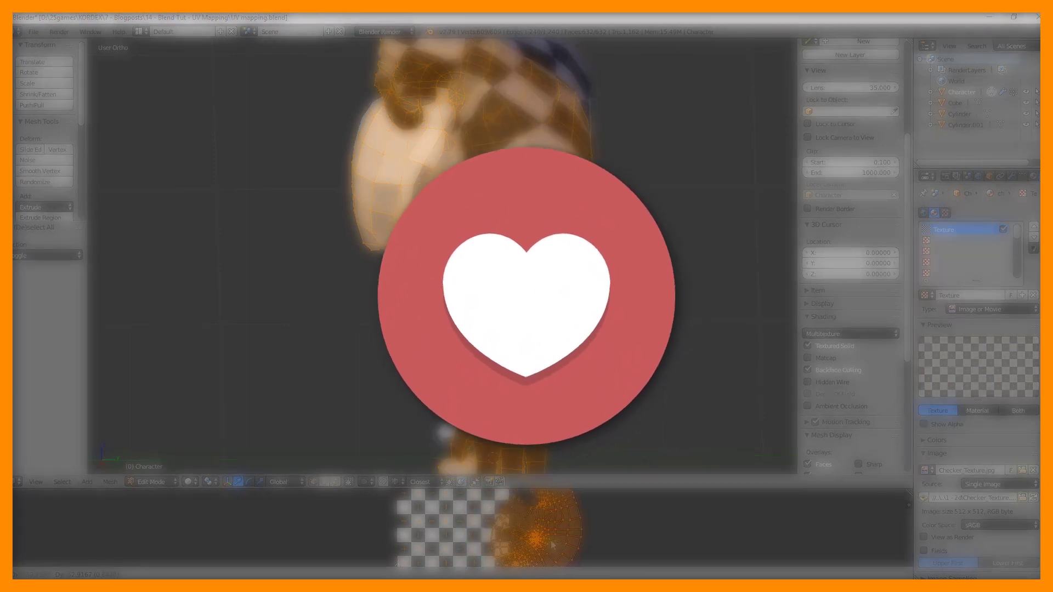
Confirm the character's UV placement, then shift the island further left.
{"action": "left_click", "coordinate": [575, 545]}
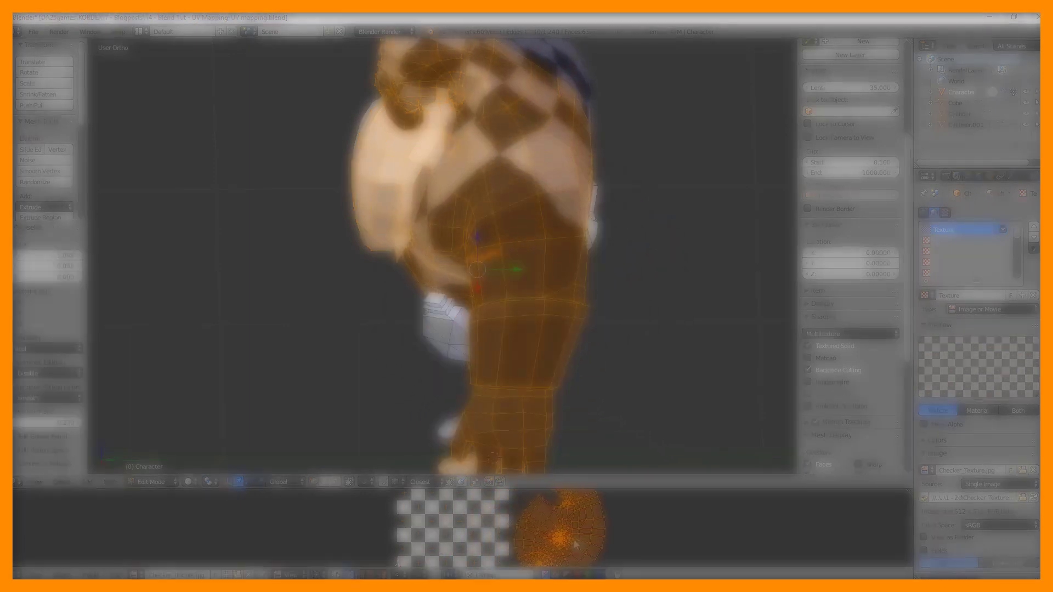
{"action": "key", "text": "g"}
{"action": "left_click", "coordinate": [498, 531]}
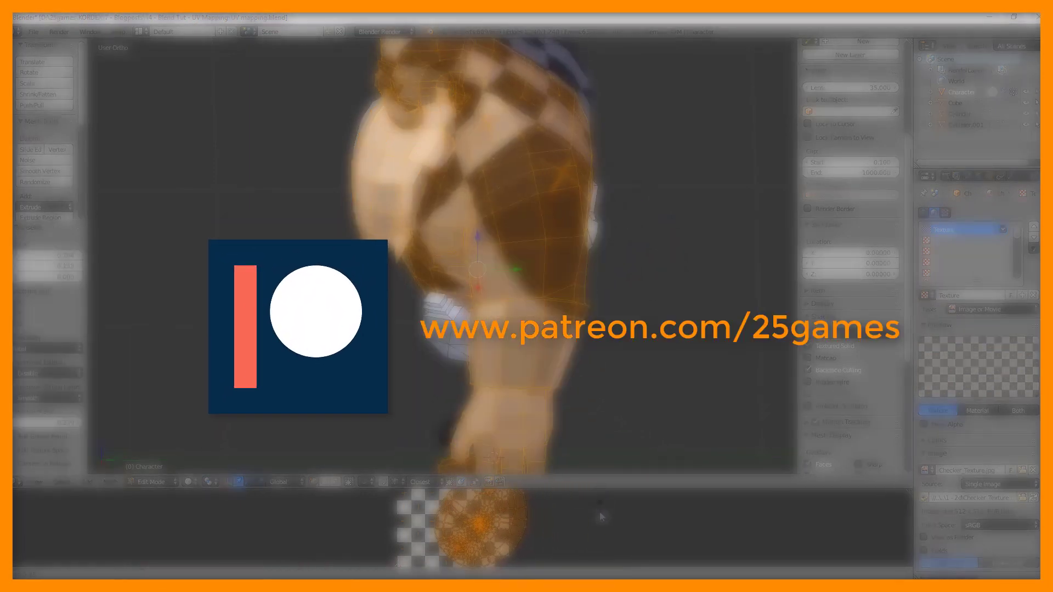